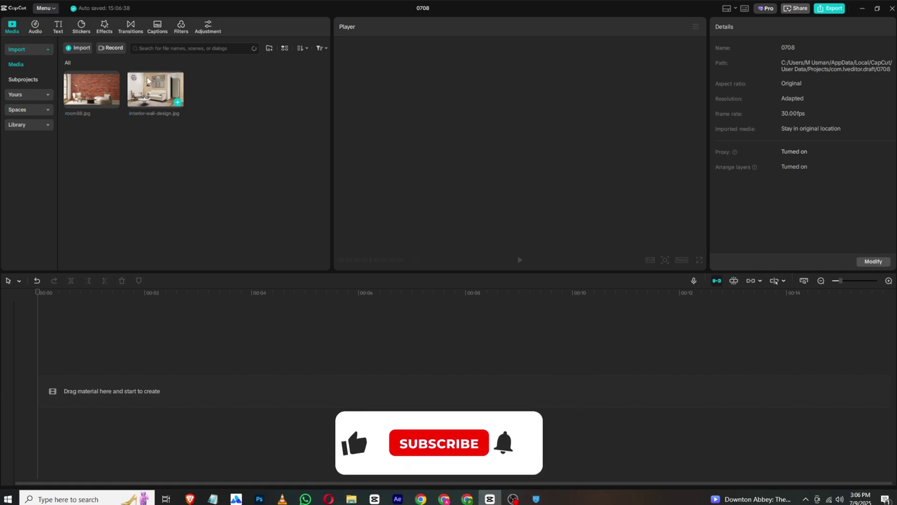
Step: Place interior-wall-design.jpg on the timeline as the background clip and rewind to 00:00
drag(147, 77, 117, 359)
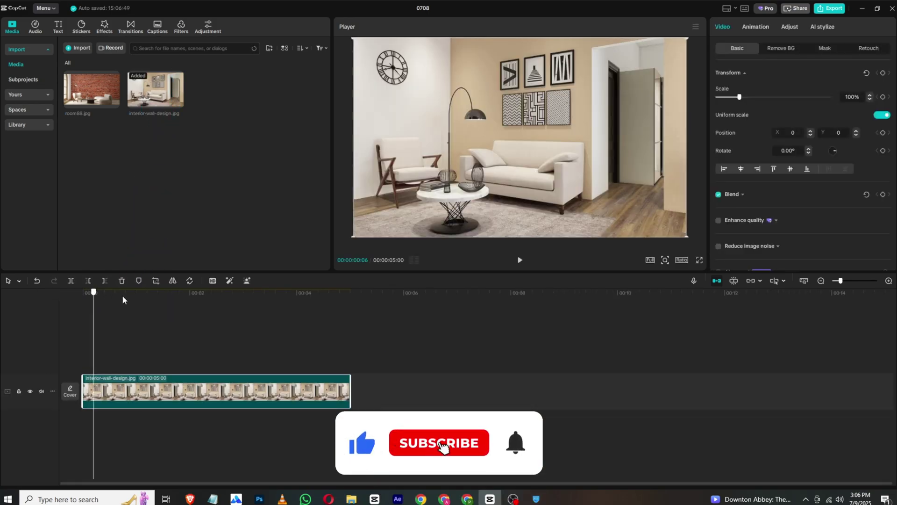
drag(124, 296, 85, 302)
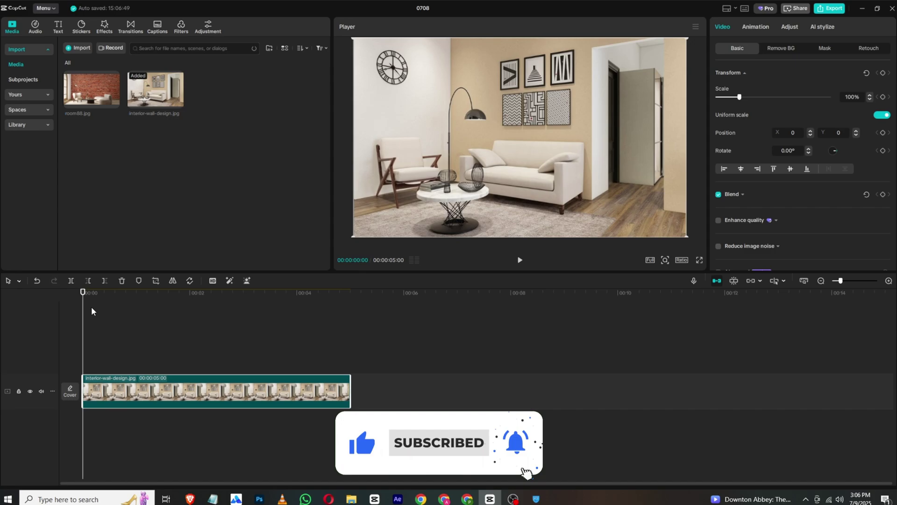
Step: Add a Default text layer and stretch it to the five-second photo length
click(58, 27)
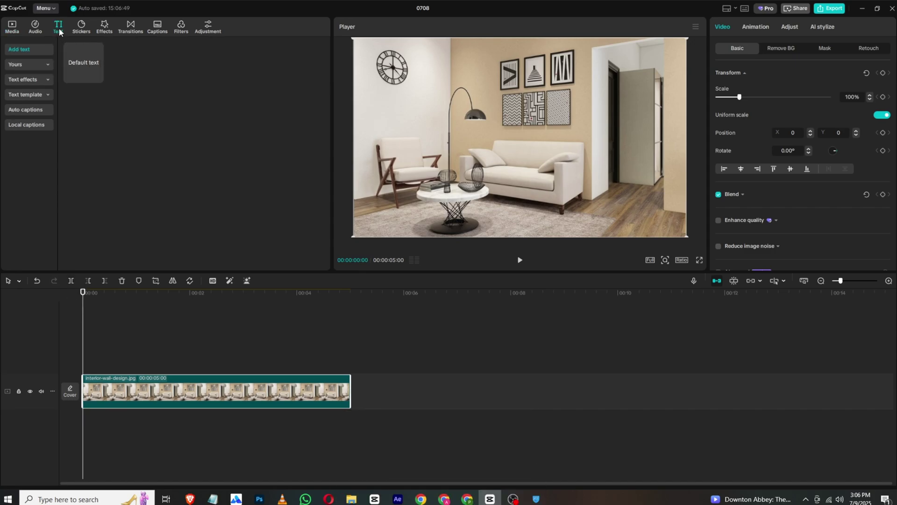
drag(84, 62, 129, 369)
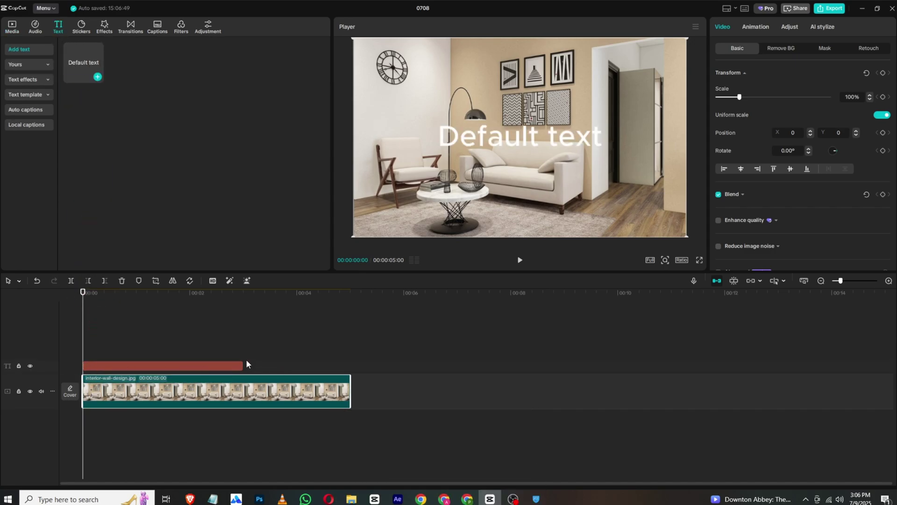
click(238, 365)
drag(242, 365, 345, 365)
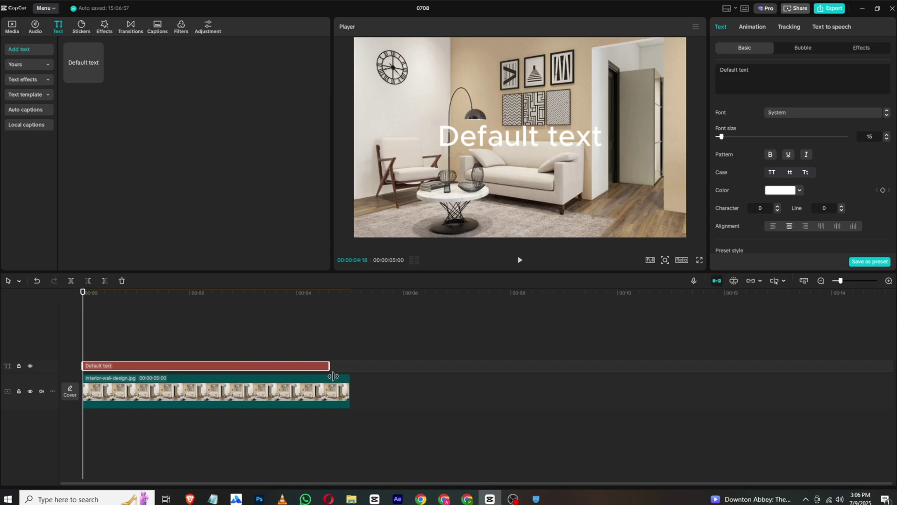
Step: Change the title's wording to '3d text wall'
double_click(503, 148)
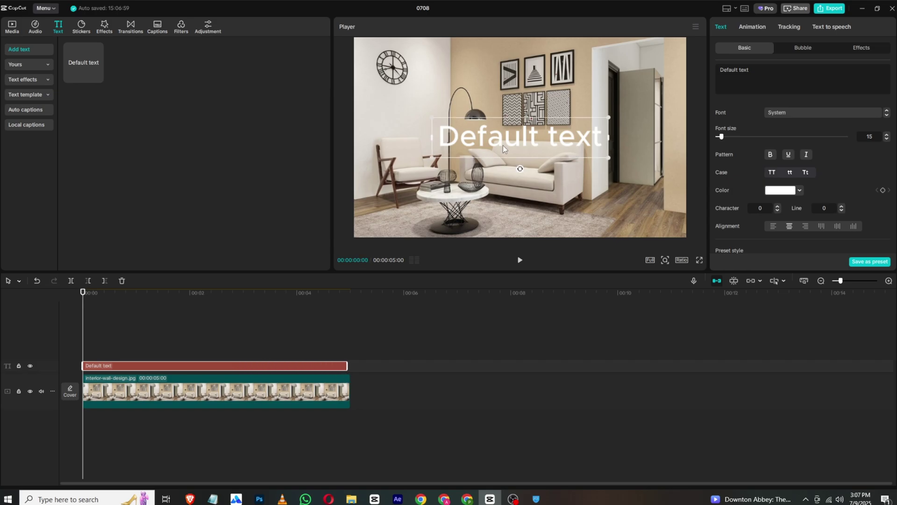
text(3d)
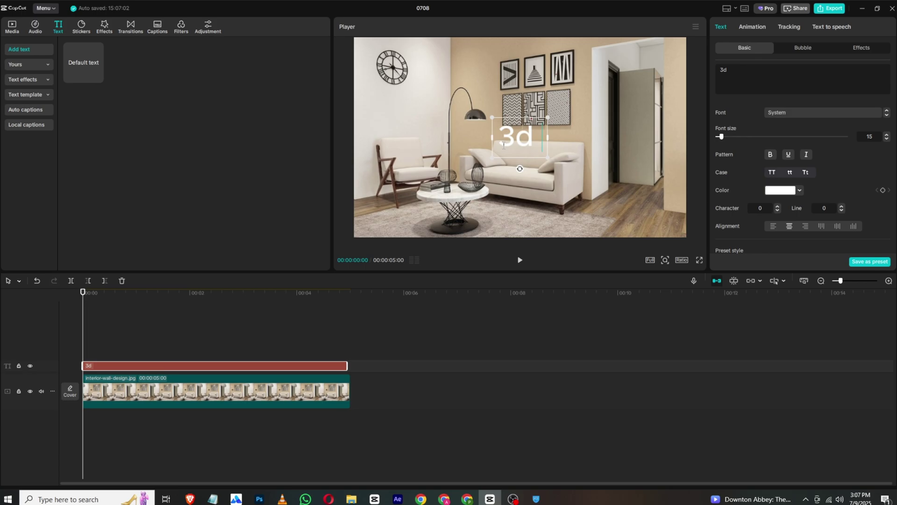
text( texy)
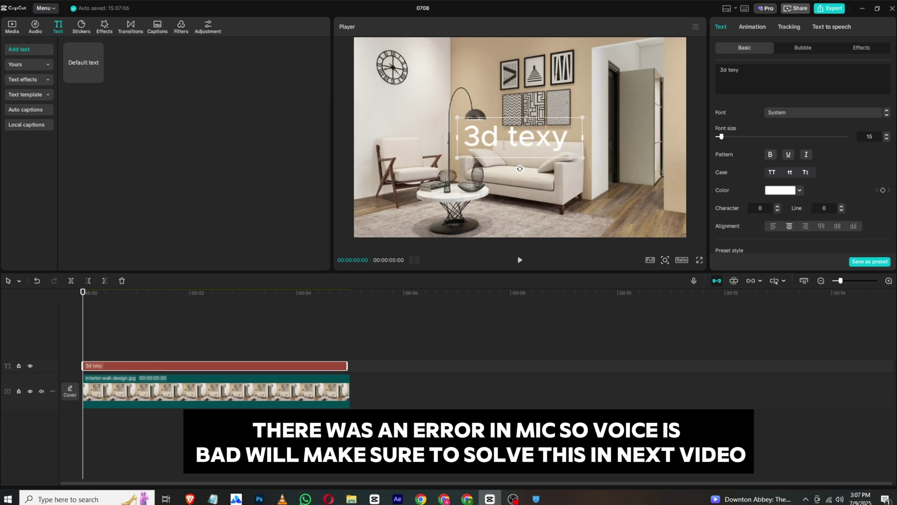
key(BackSpace)
text(t wa)
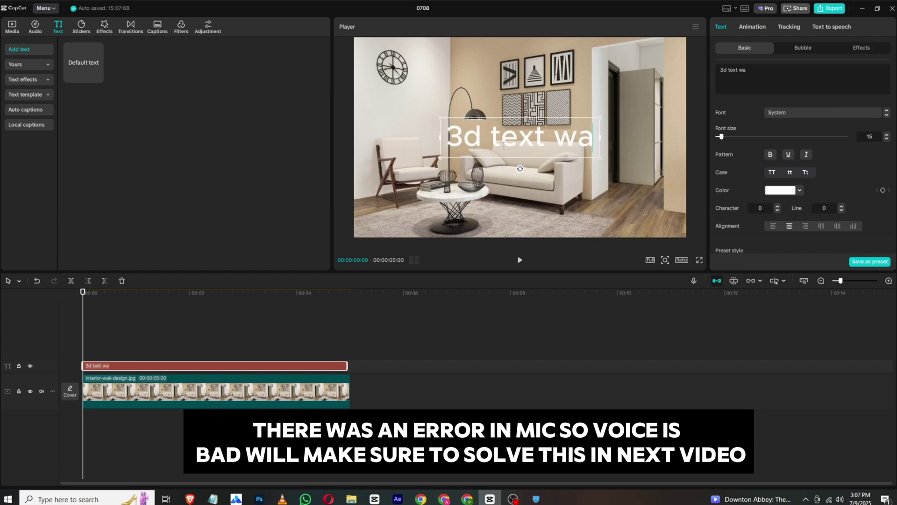
text(ll)
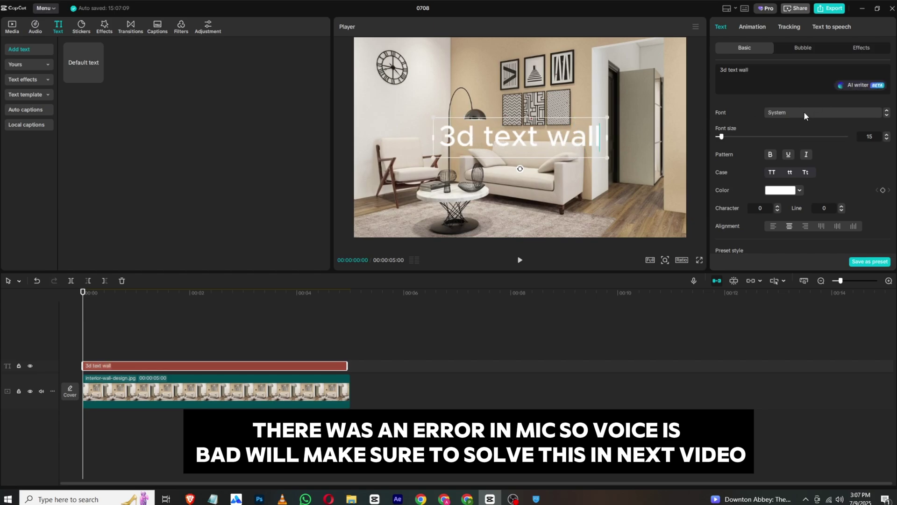
Step: Set the title font to Inter-Black and enlarge the text
click(799, 112)
click(810, 173)
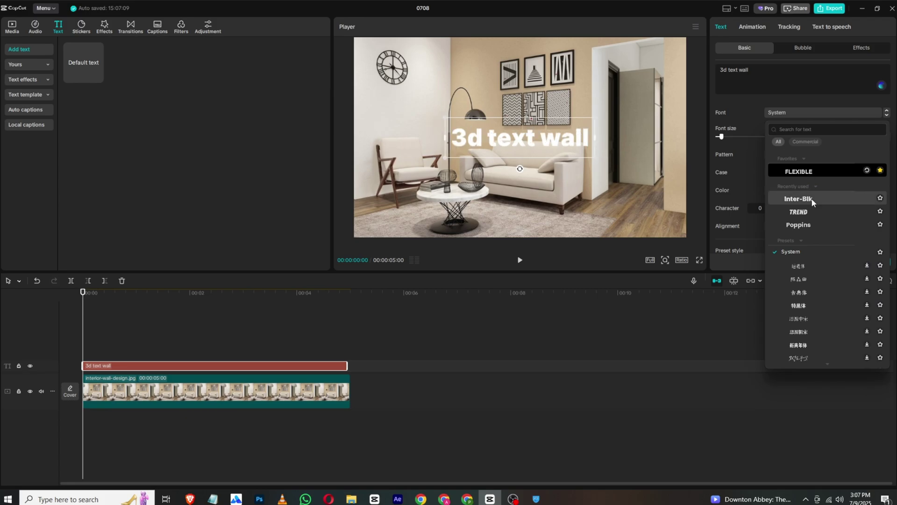
click(813, 198)
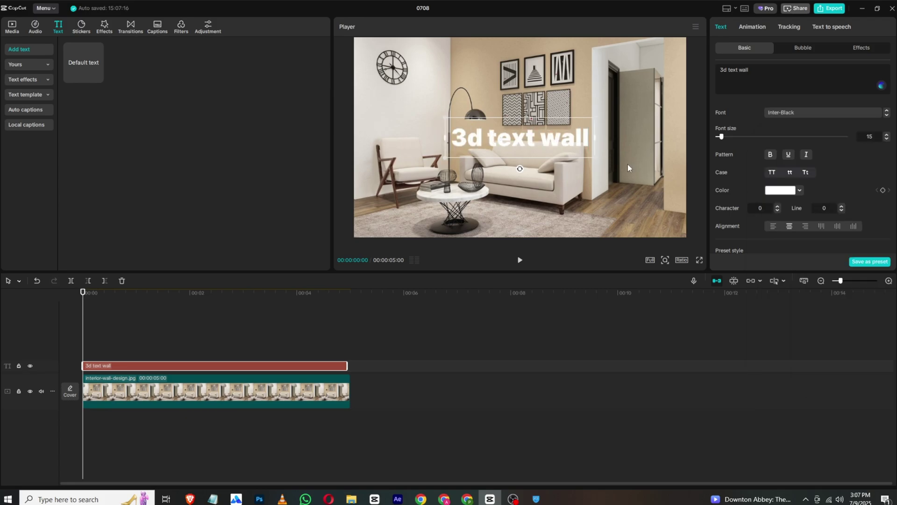
drag(592, 158, 618, 164)
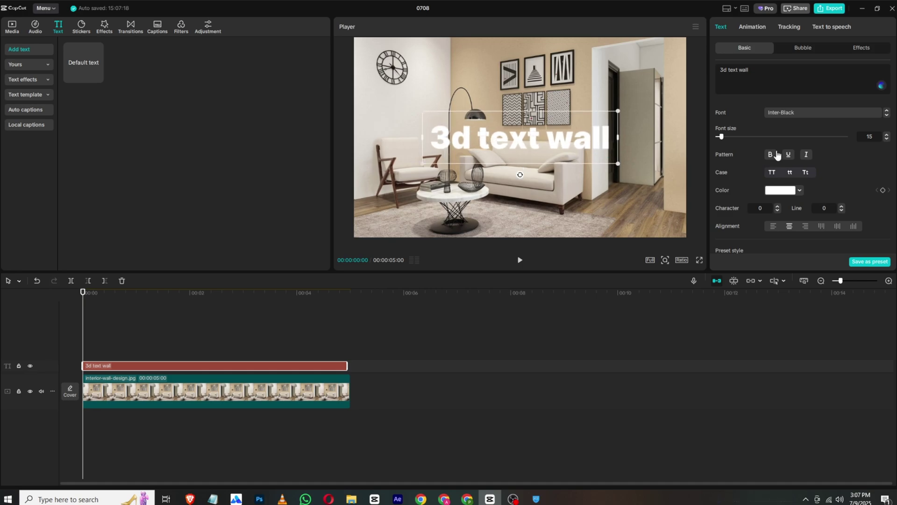
Step: Give the title a drop shadow at 45% opacity
scroll(787, 170, down, 5)
scroll(787, 170, down, 5)
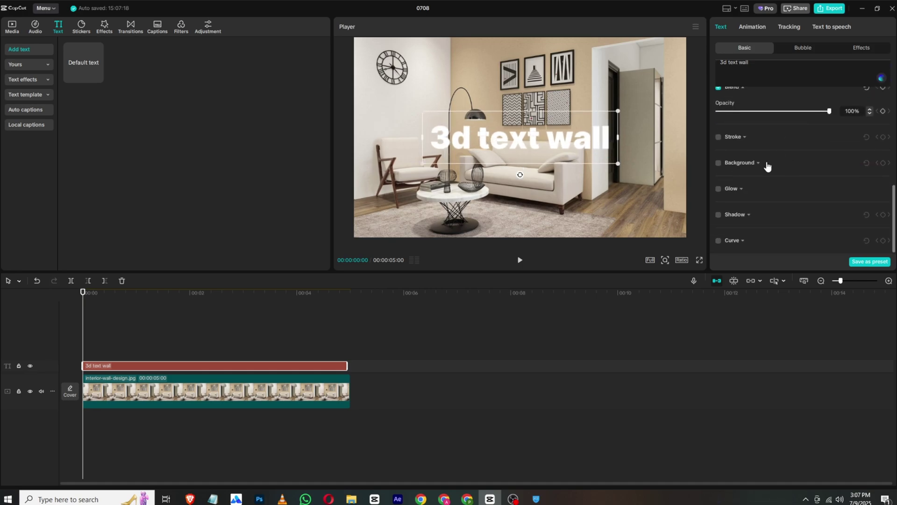
click(718, 214)
scroll(779, 182, down, 1)
scroll(779, 182, down, 1)
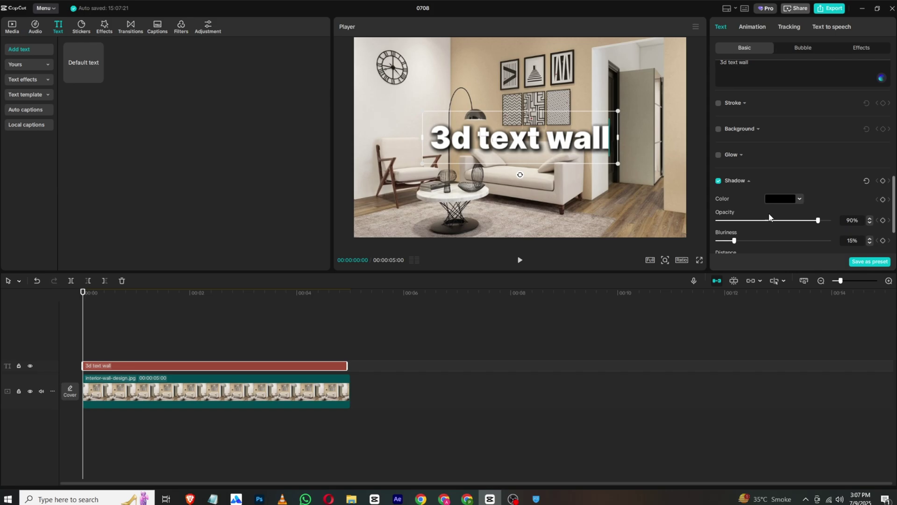
drag(770, 220, 735, 241)
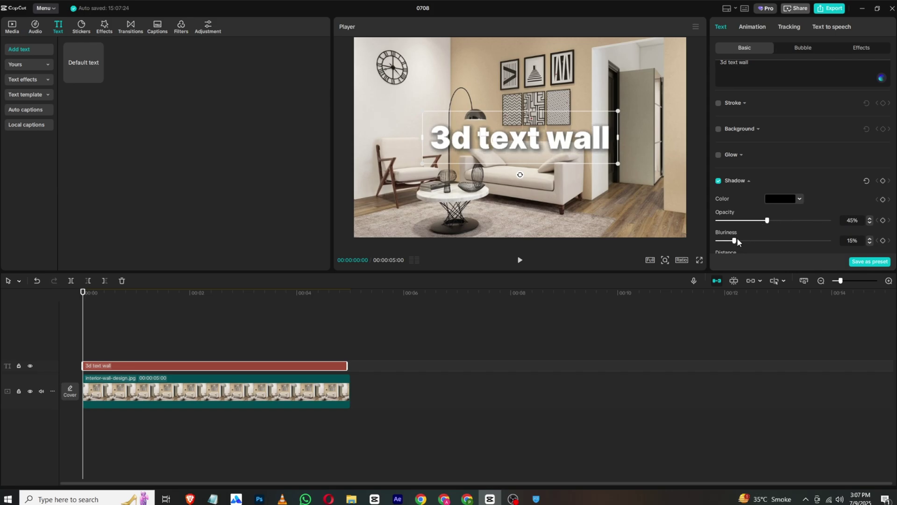
click(296, 312)
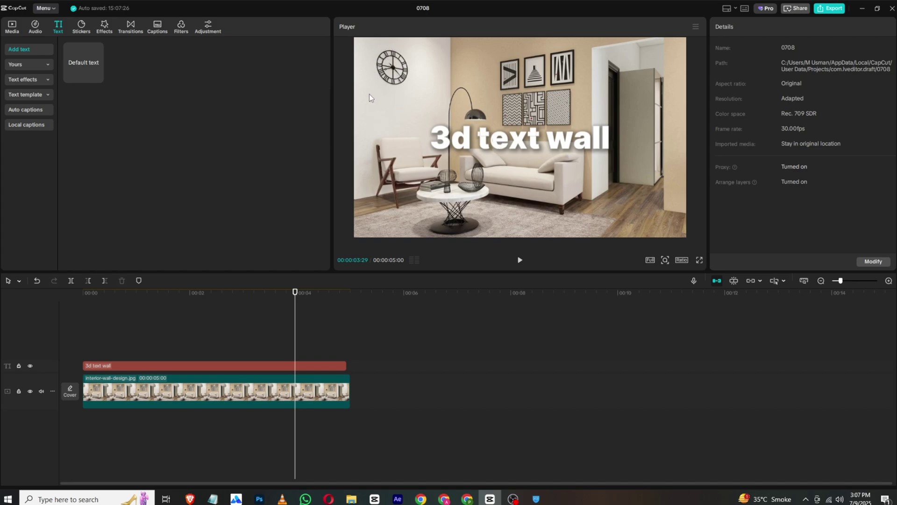
Step: Add the Player 3 effect from the favourite effects to the timeline
click(89, 299)
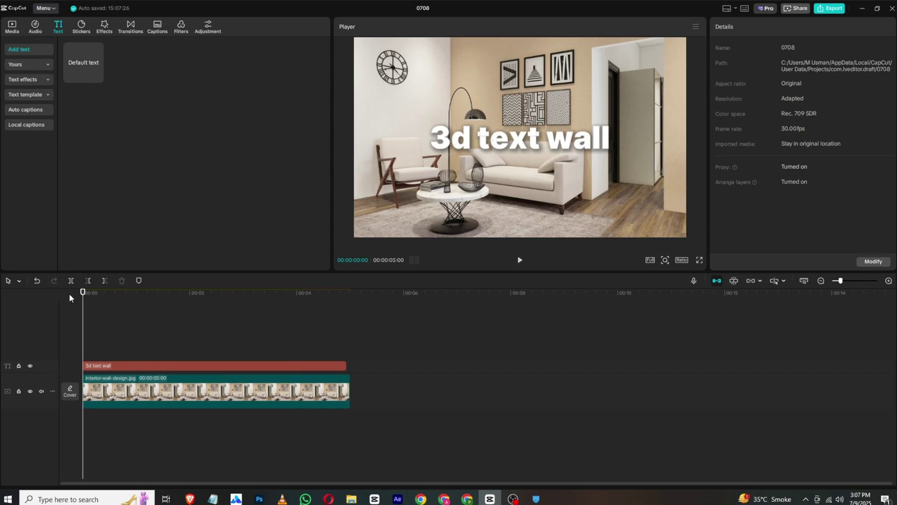
click(103, 28)
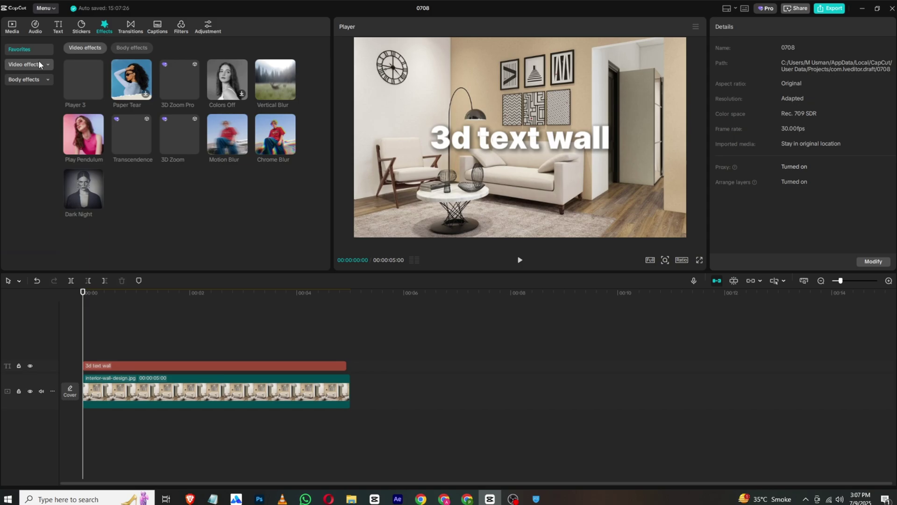
click(39, 65)
click(95, 51)
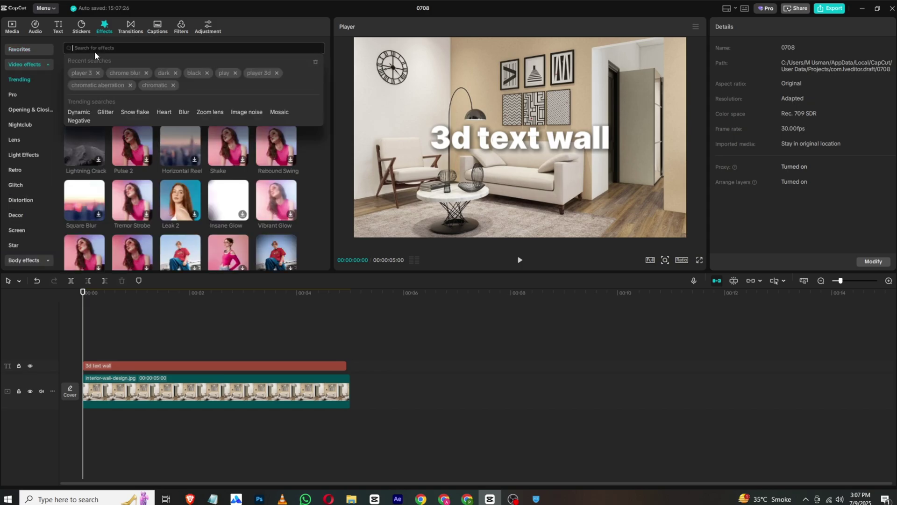
click(40, 49)
mouse_move(83, 188)
mouse_down()
mouse_move(85, 359)
mouse_move(87, 351)
mouse_up()
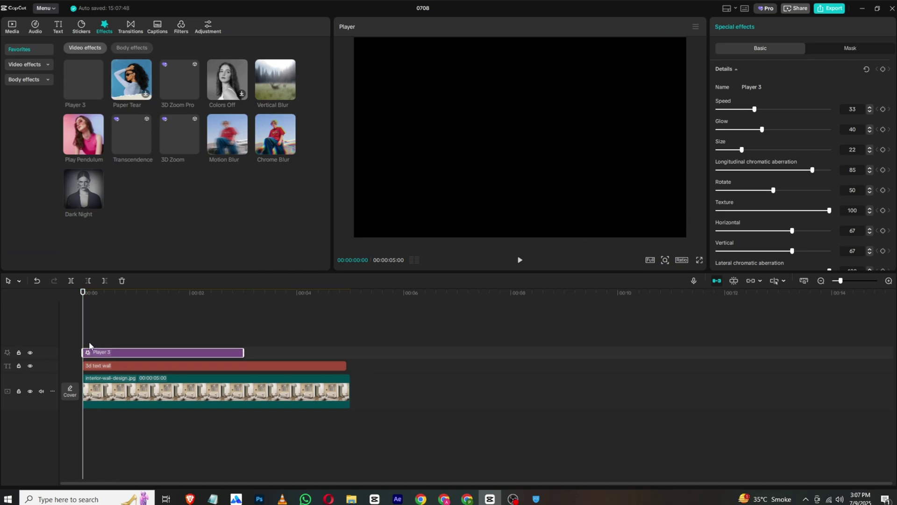
drag(85, 299, 125, 312)
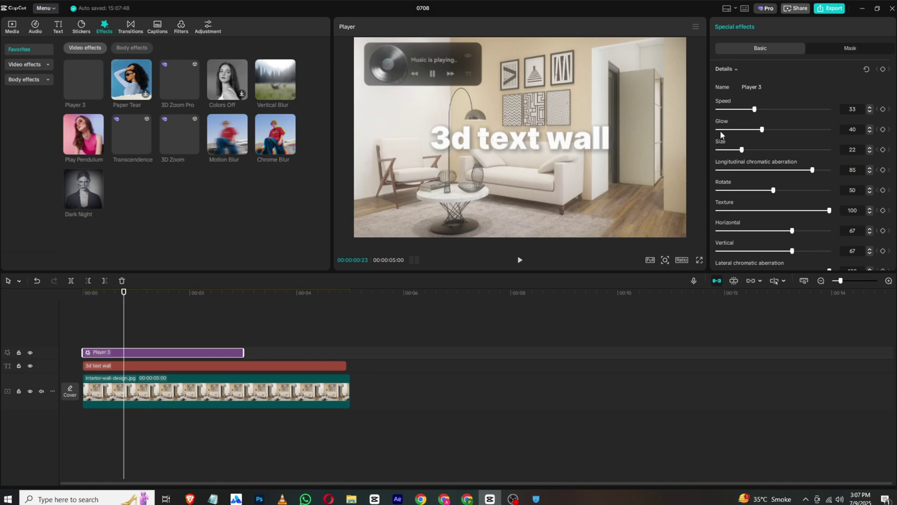
Step: Set Player 3 glow and texture to 0 and extend it to full clip length
drag(721, 129, 716, 130)
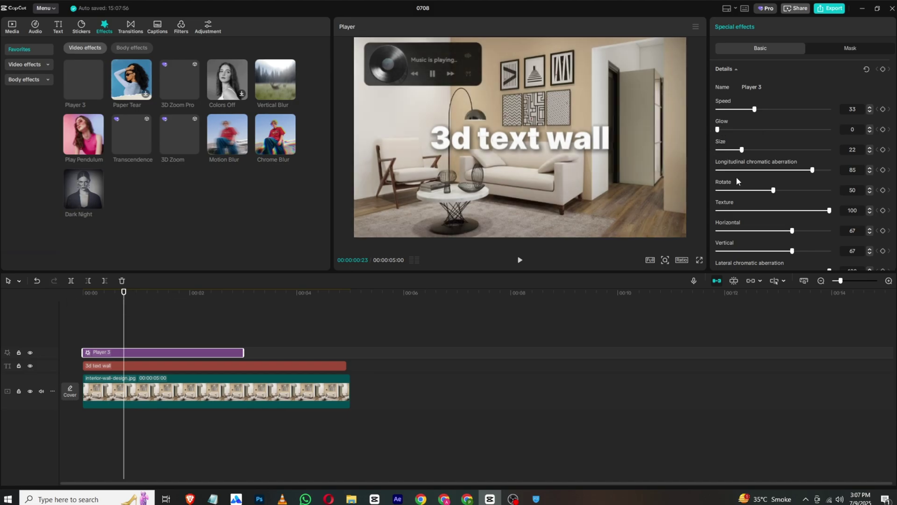
drag(741, 210, 708, 211)
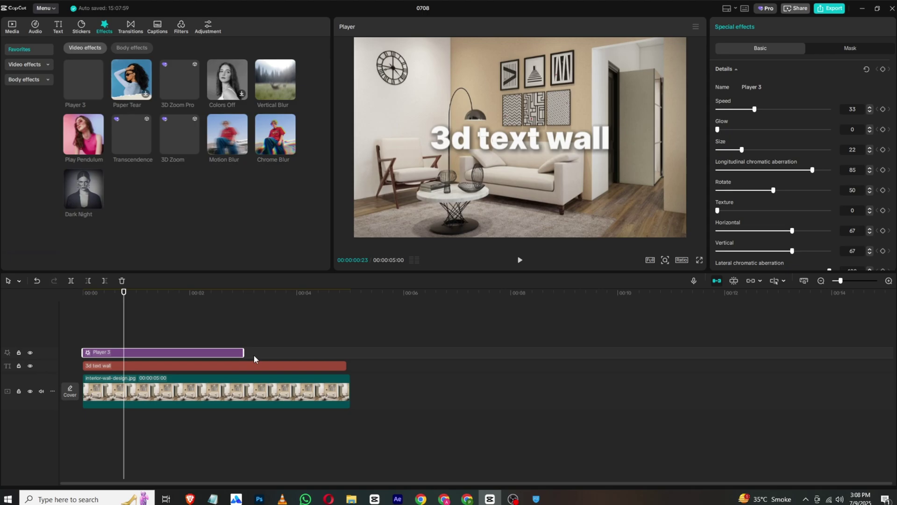
drag(244, 355, 345, 367)
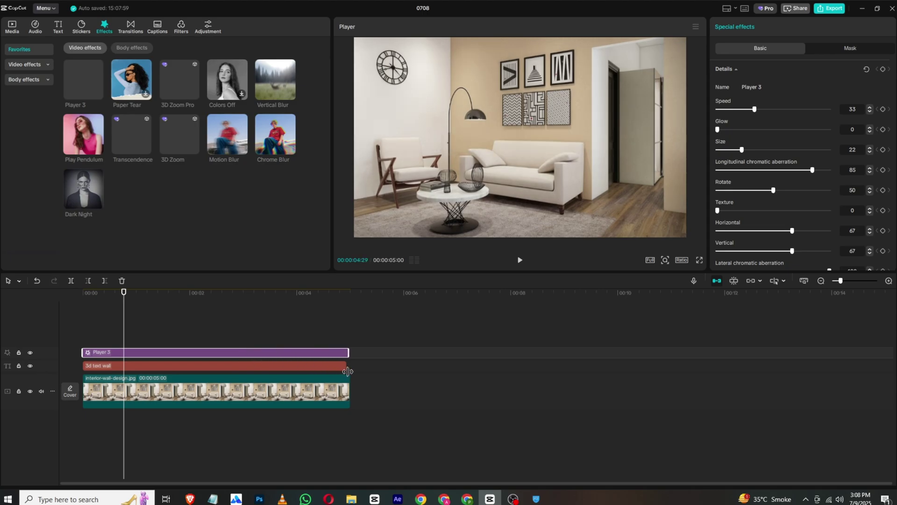
click(344, 366)
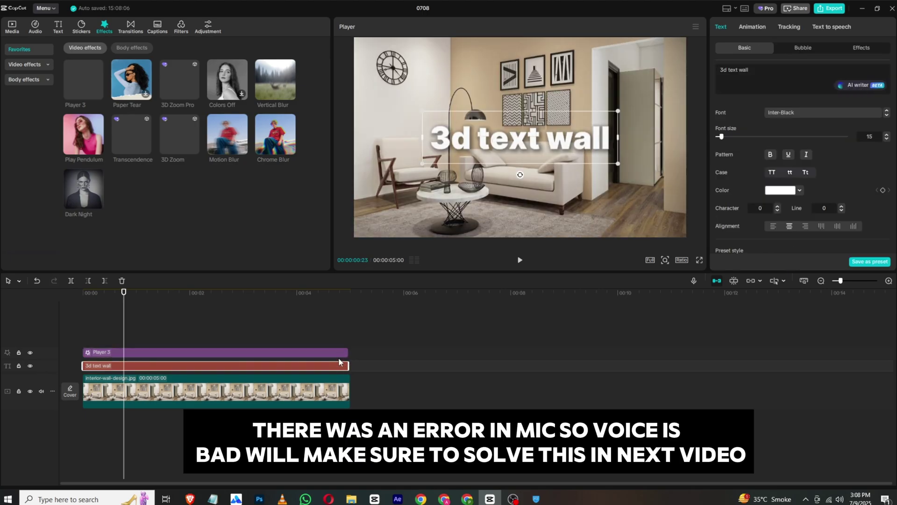
drag(90, 294, 132, 302)
click(159, 338)
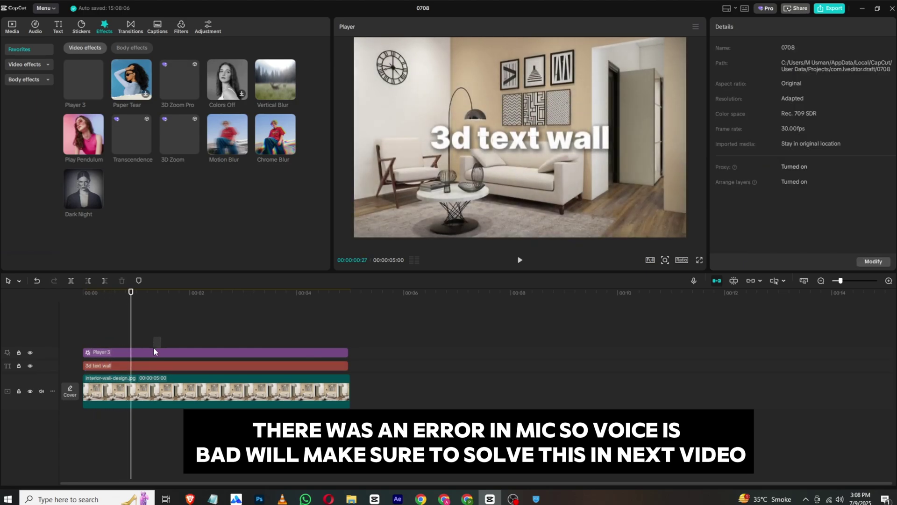
click(125, 354)
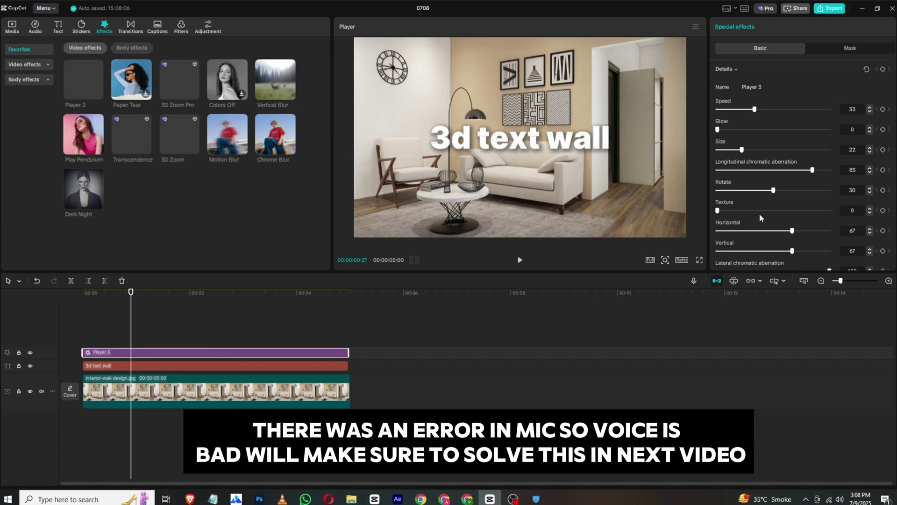
click(775, 190)
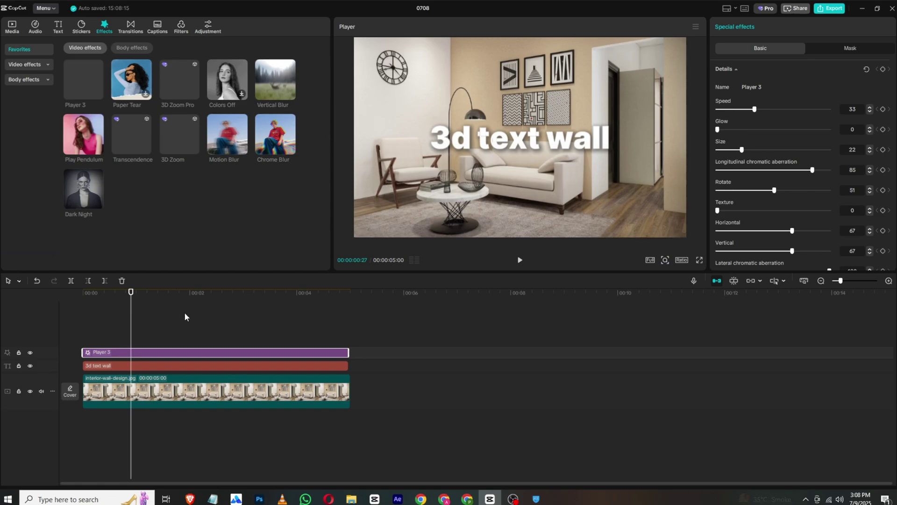
key(ctrl+z)
click(163, 364)
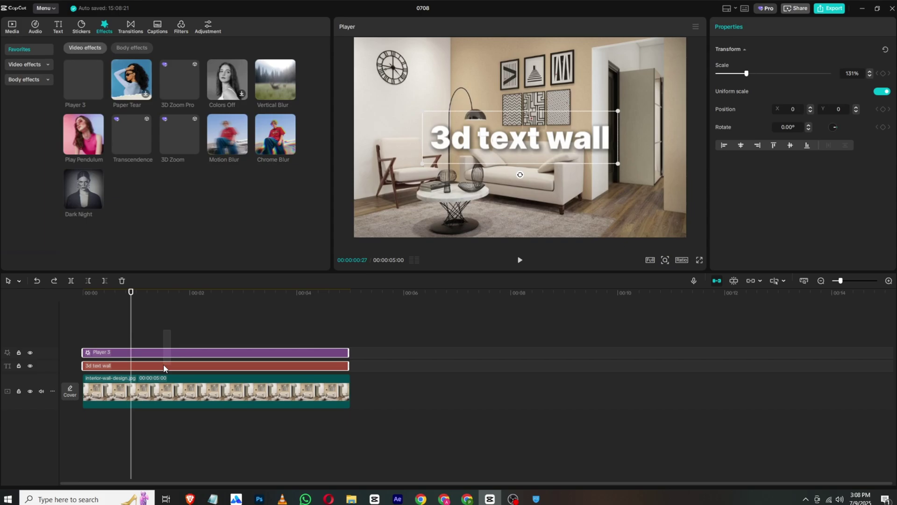
Step: Merge the title and Player 3 effect into a compound clip
right_click(166, 361)
click(197, 384)
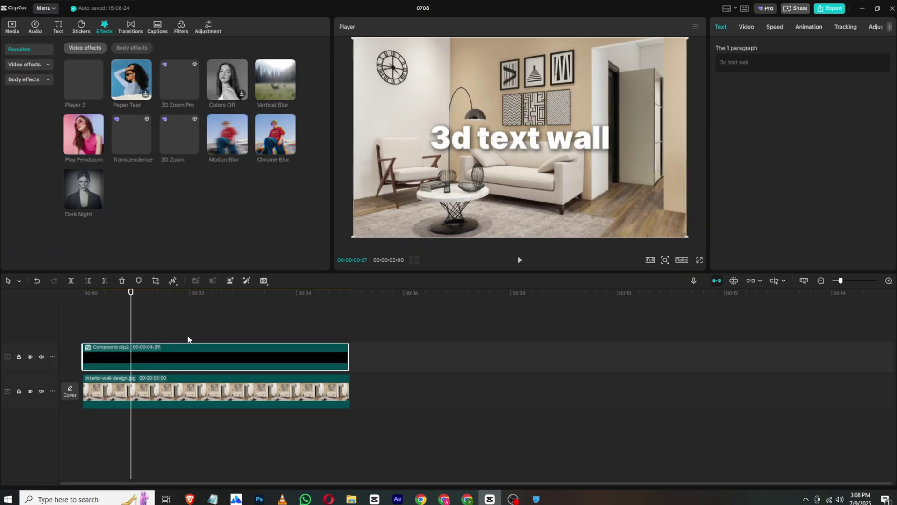
drag(132, 299, 129, 300)
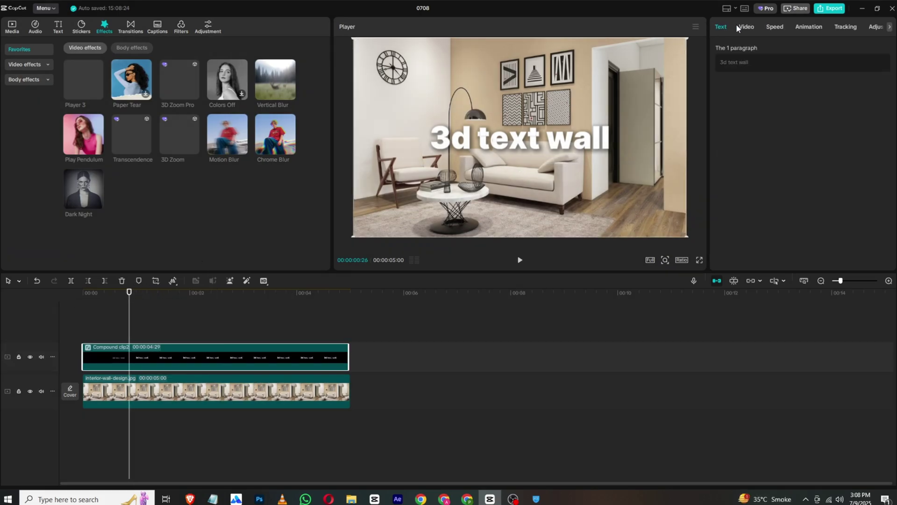
Step: Inside the compound clip, raise the Player 3 rotation to 100 to skew the text
double_click(286, 366)
drag(80, 297, 166, 313)
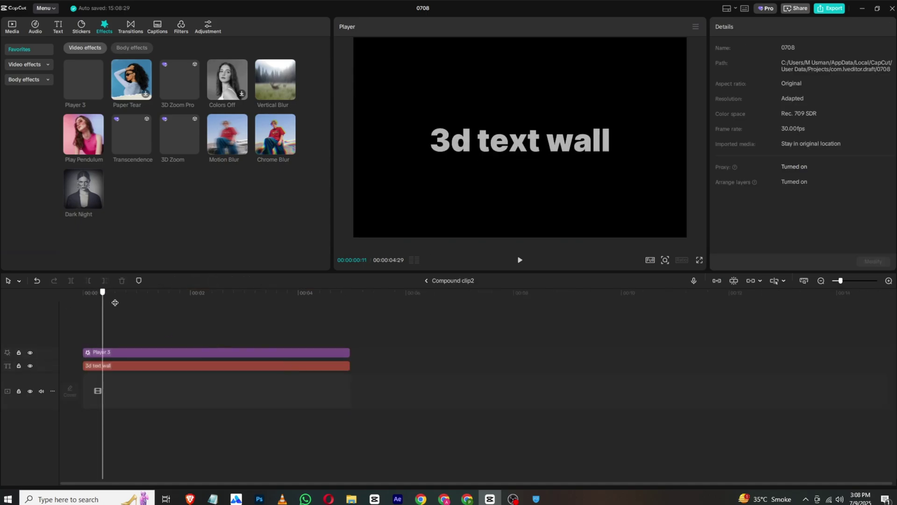
click(210, 353)
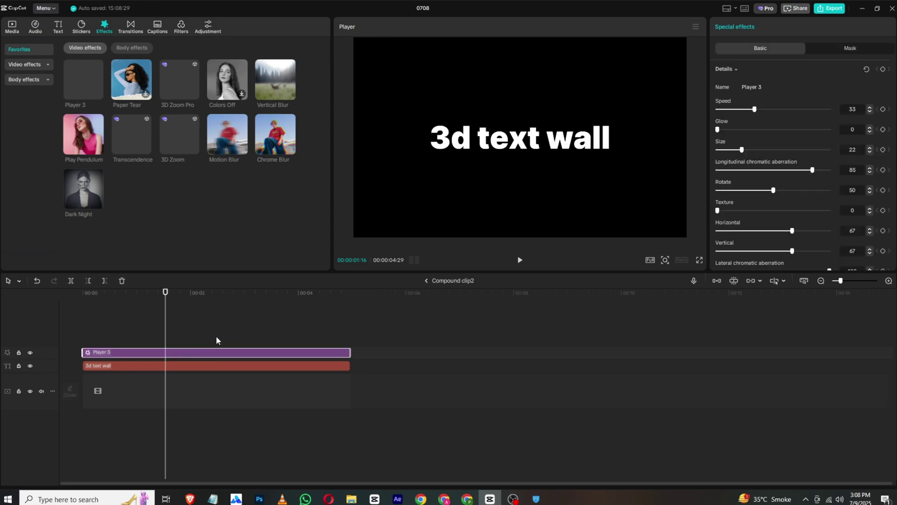
drag(773, 190, 836, 194)
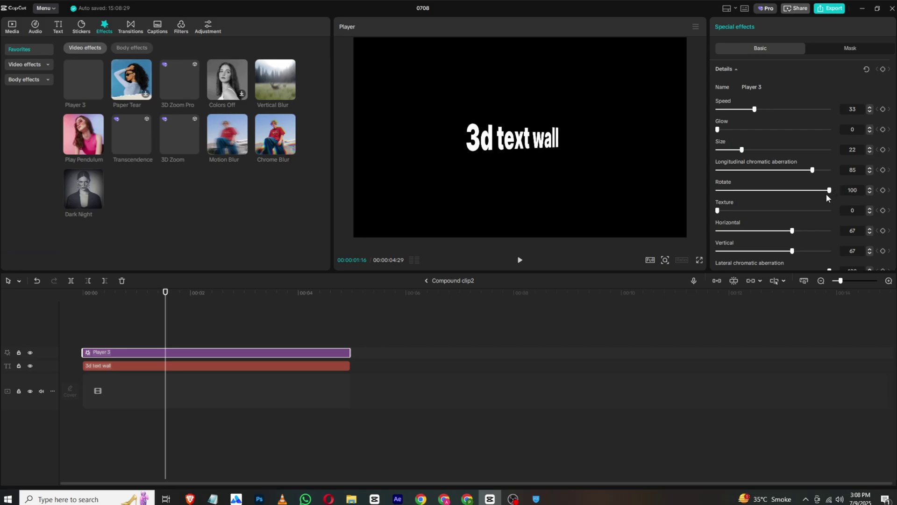
Step: Shrink the warped title and move it onto the upper-left wall near the clock
click(427, 282)
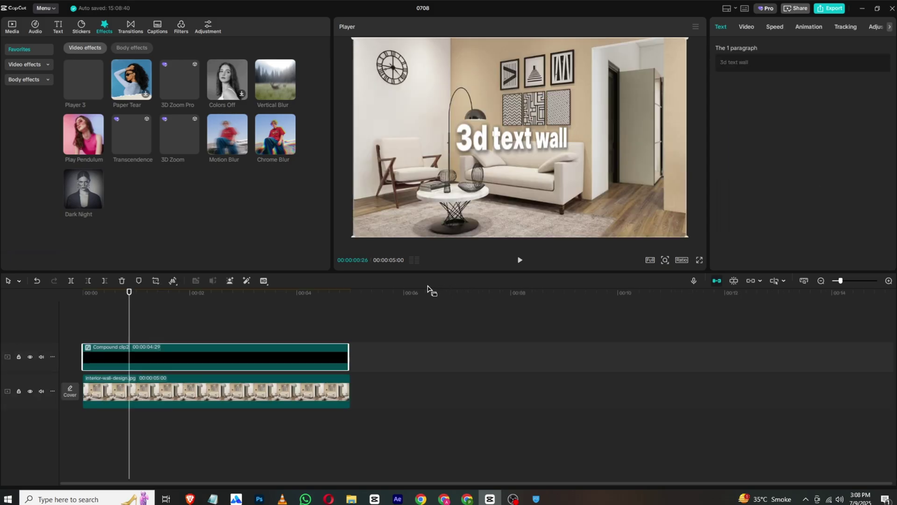
drag(514, 142, 429, 115)
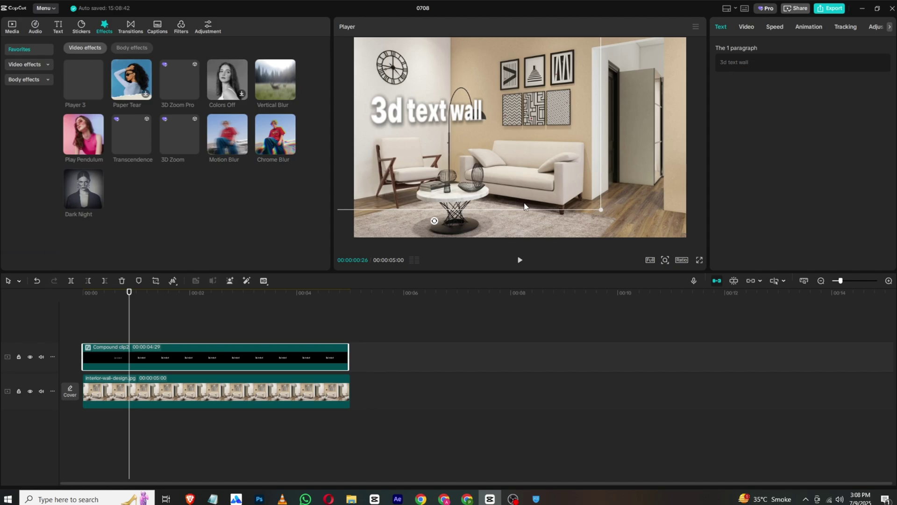
mouse_move(600, 210)
mouse_down()
mouse_move(467, 137)
mouse_move(477, 134)
mouse_move(562, 189)
mouse_up()
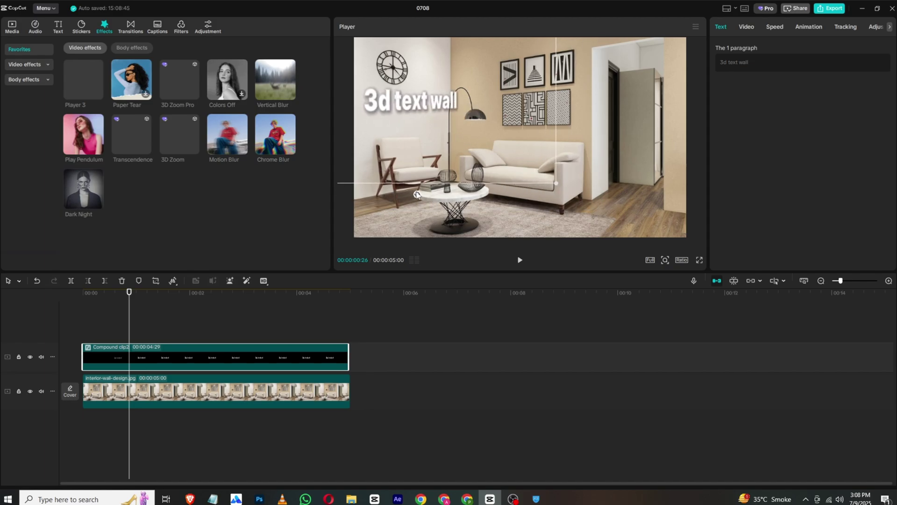
drag(417, 194, 414, 200)
drag(558, 186, 443, 109)
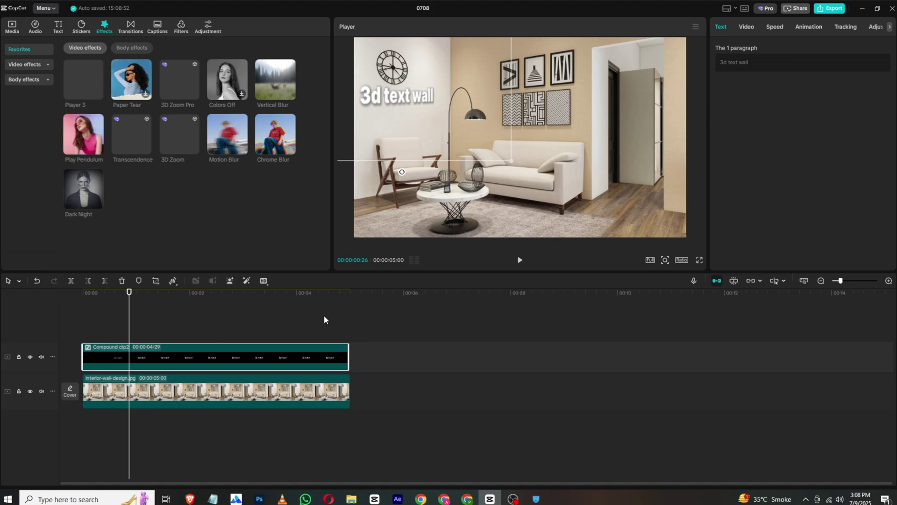
Step: Lower the Player 3 rotation slightly to 89 and nudge the title left on the wall
double_click(293, 350)
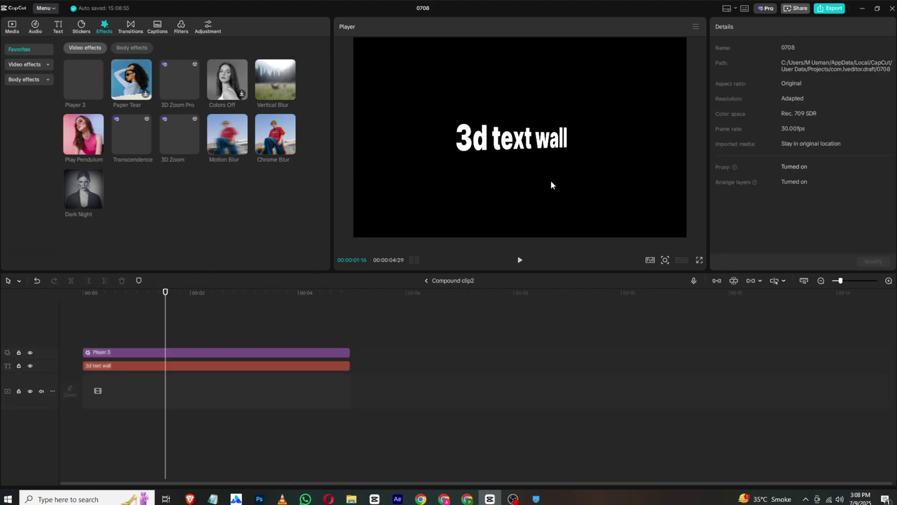
click(292, 354)
drag(822, 192, 816, 191)
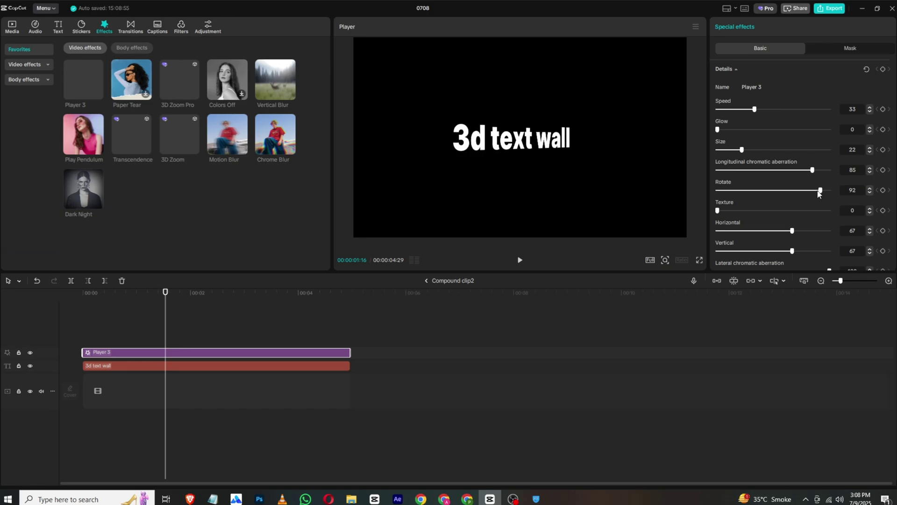
click(426, 280)
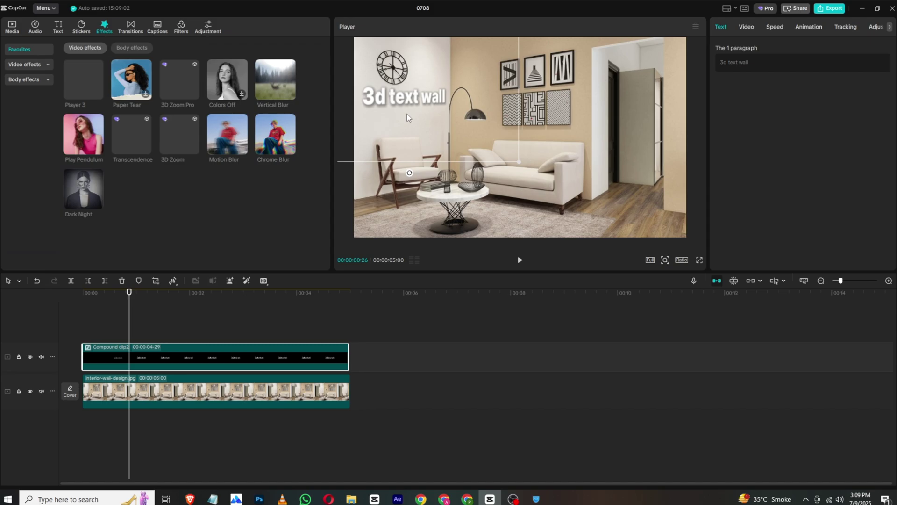
drag(413, 116, 405, 118)
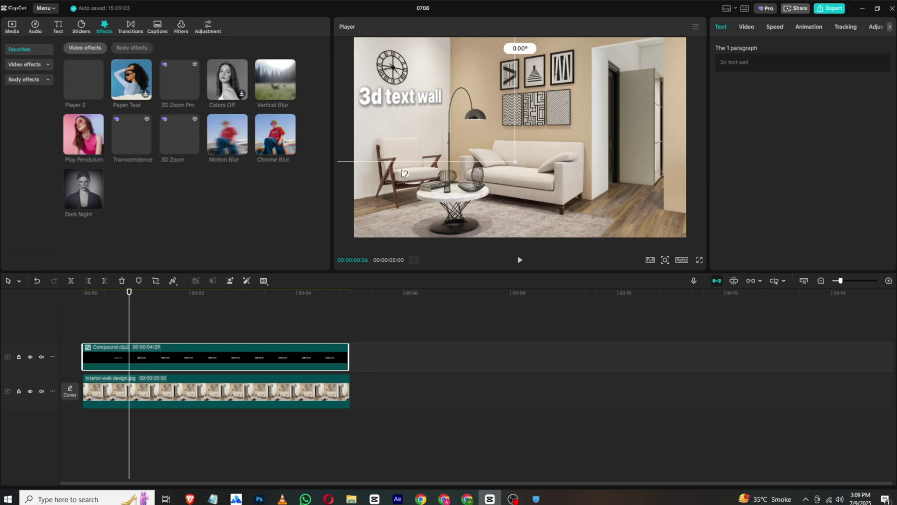
Step: Set the Player 3 speed to maximum inside the compound clip and preview playback
double_click(299, 354)
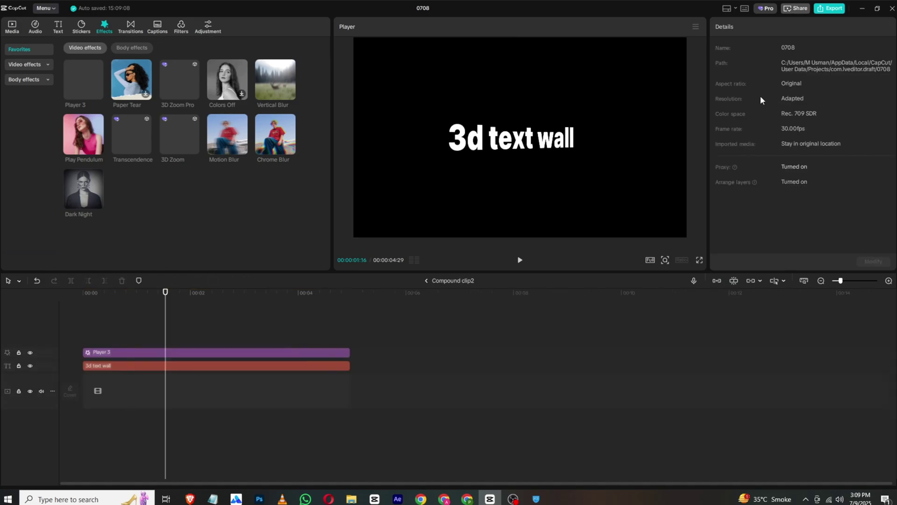
click(273, 352)
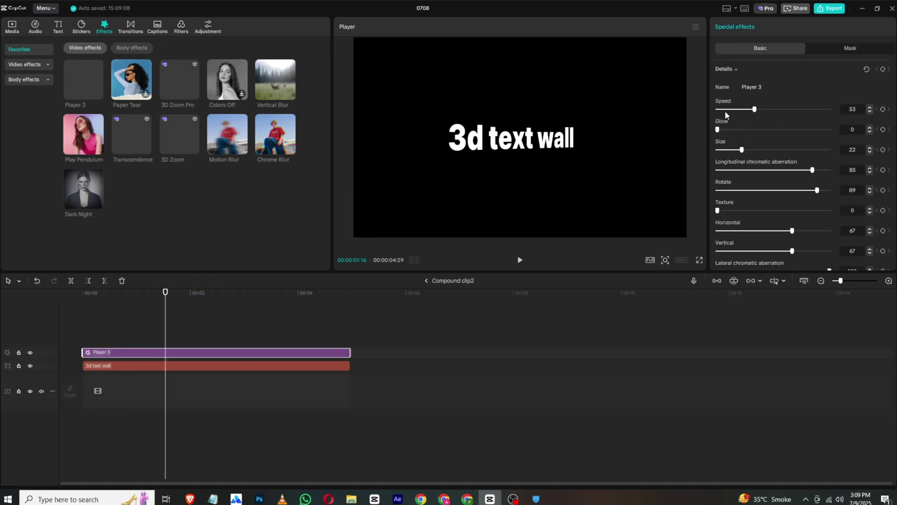
drag(730, 111, 710, 109)
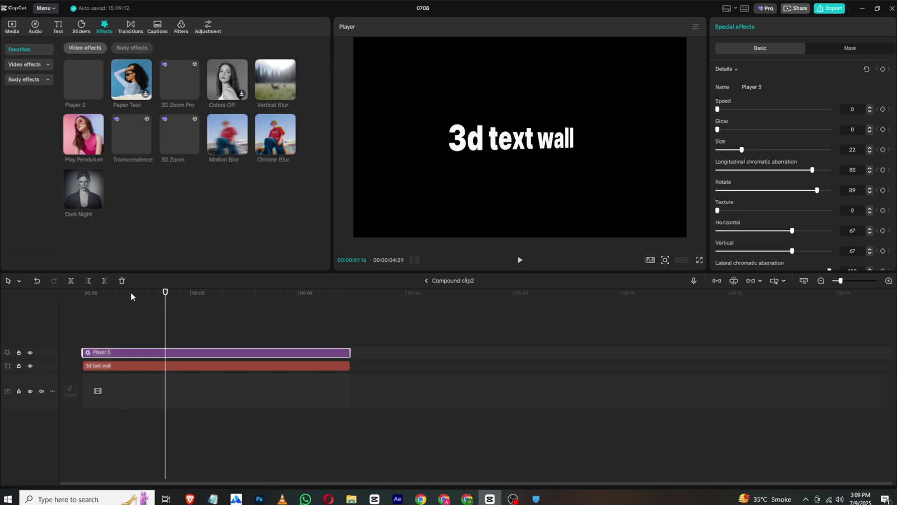
mouse_move(131, 297)
mouse_down()
mouse_move(84, 299)
mouse_move(155, 306)
mouse_up()
drag(802, 110, 837, 111)
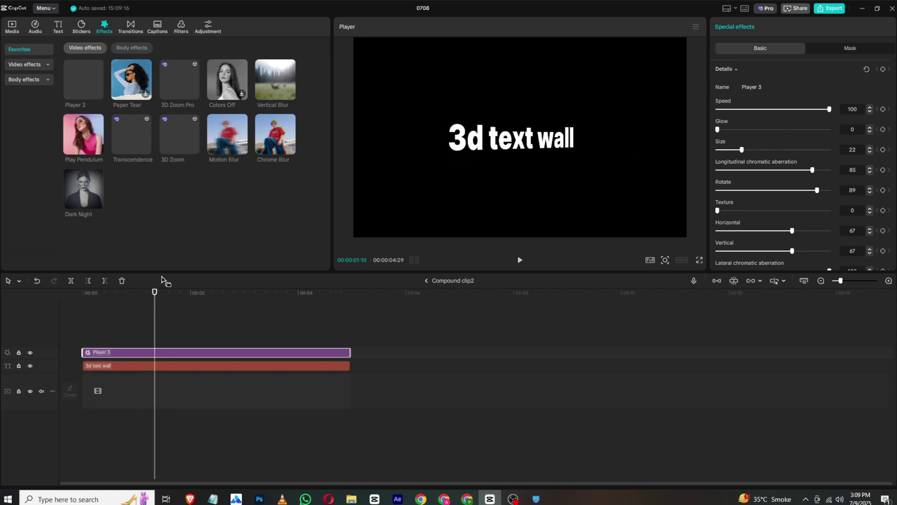
drag(134, 297, 34, 299)
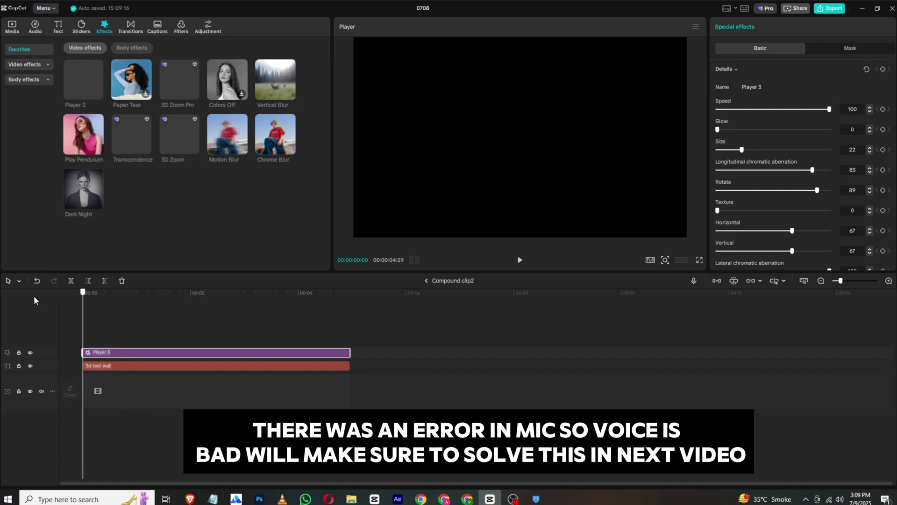
click(519, 261)
click(520, 261)
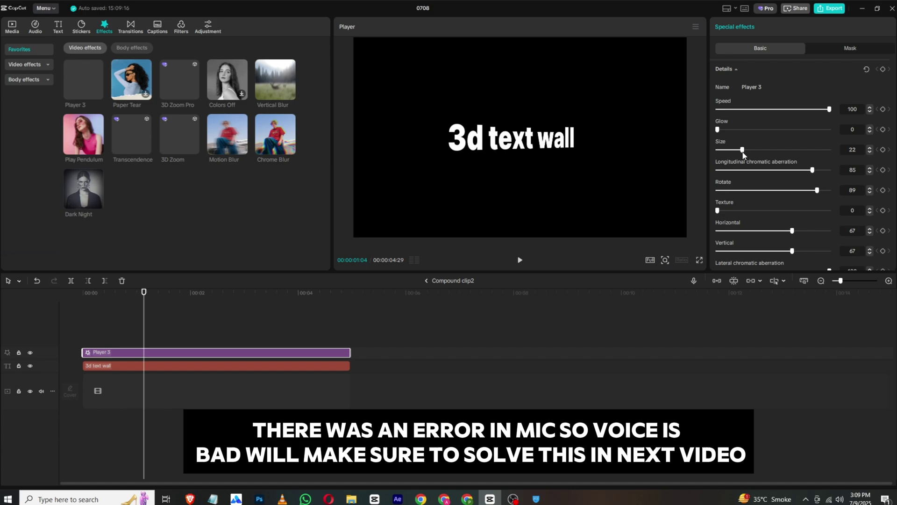
Step: Tune Player 3 chromatic aberration, horizontal warp and texture so the title tilts in perspective
drag(802, 171, 860, 173)
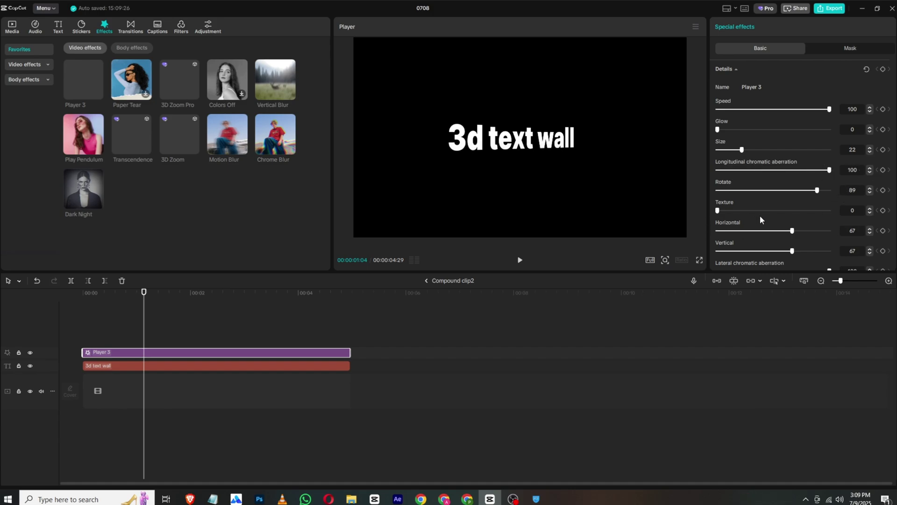
drag(793, 228, 803, 248)
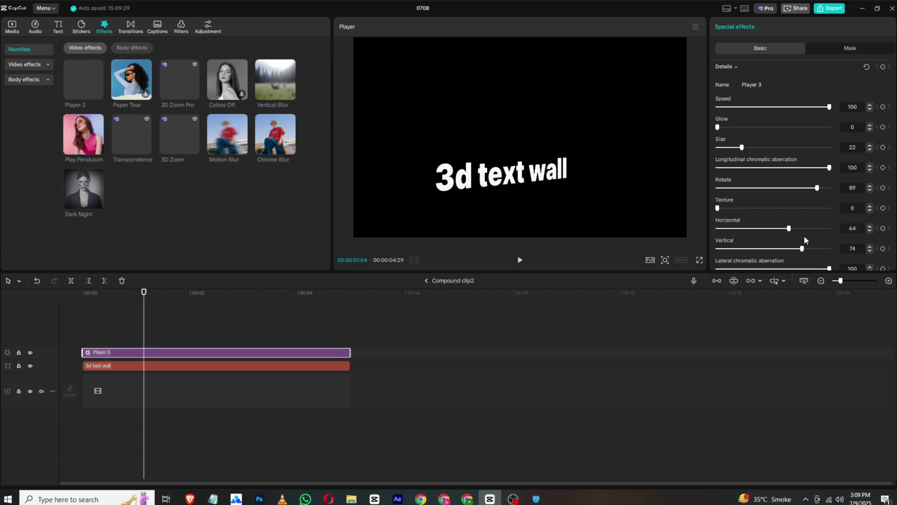
click(804, 208)
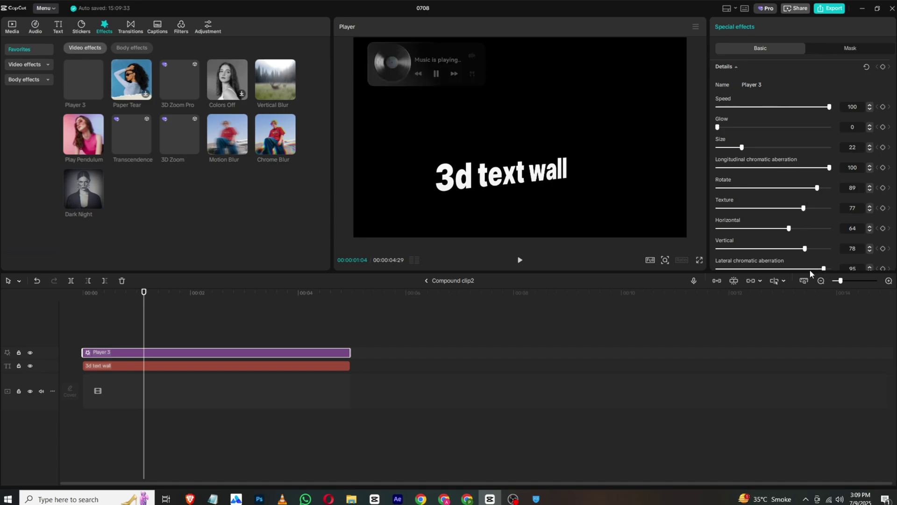
mouse_move(853, 271)
mouse_down()
mouse_move(787, 230)
mouse_move(534, 188)
mouse_up()
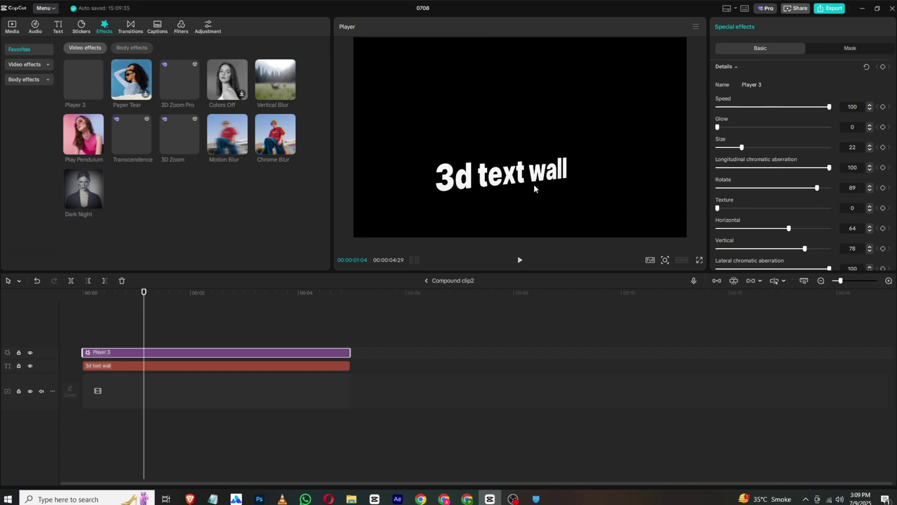
Step: Place the title up-left beside the clock with a slight tilt, then add the brain PNG
click(432, 279)
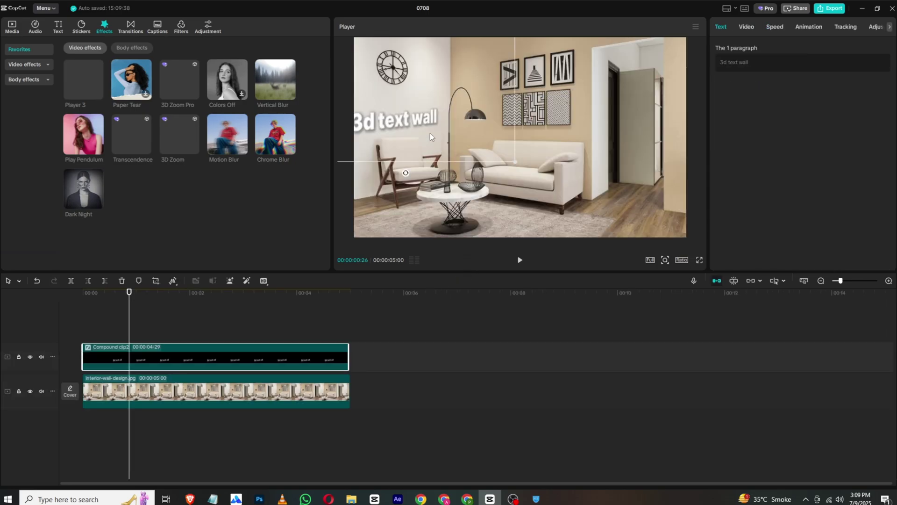
drag(429, 133, 436, 110)
drag(411, 151, 405, 150)
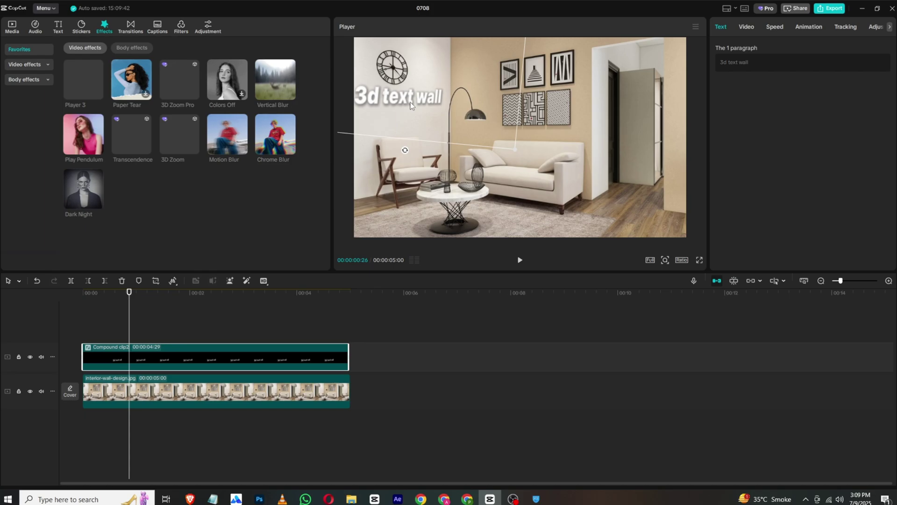
drag(410, 104, 410, 104)
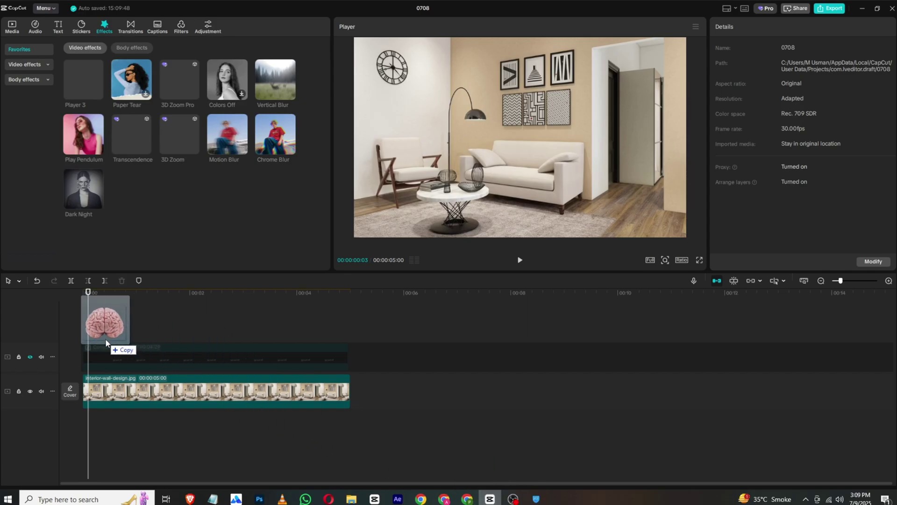
drag(106, 341, 106, 340)
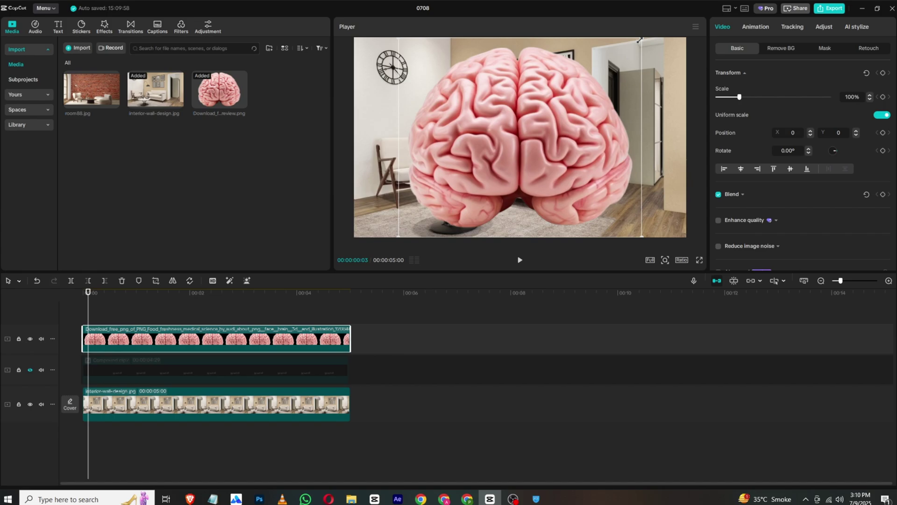
Step: Scale the brain to 48%, move it near the clock, and add a full-length Player 3 above it
drag(639, 40, 579, 89)
mouse_move(521, 131)
mouse_down()
mouse_move(438, 125)
mouse_move(430, 113)
mouse_up()
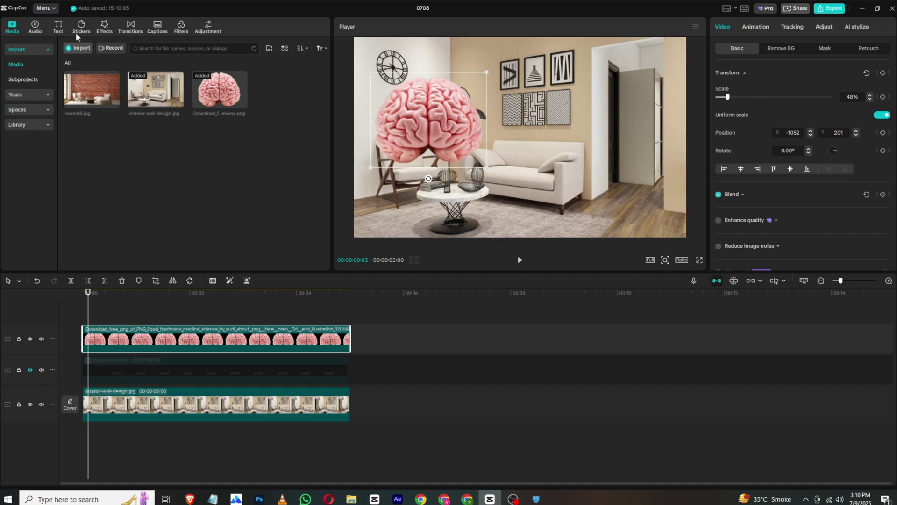
click(104, 27)
drag(83, 76, 83, 314)
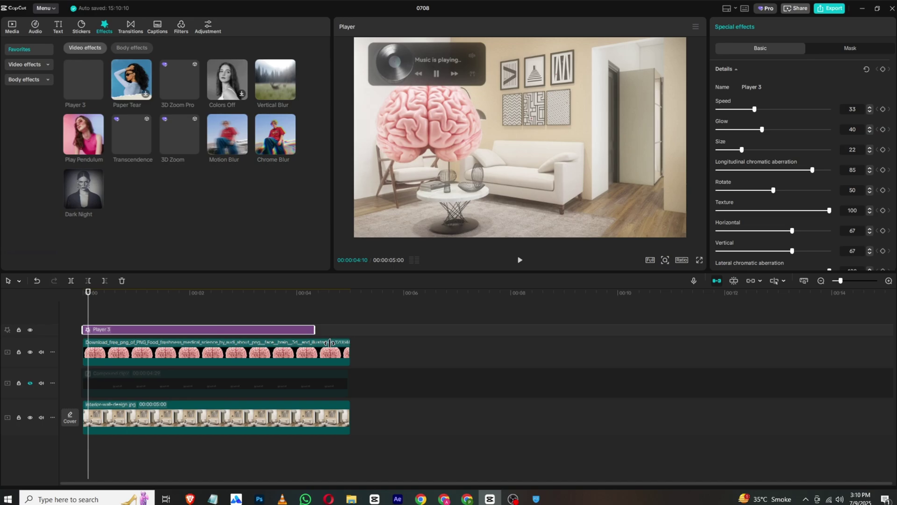
drag(330, 342, 350, 343)
Step: Set the brain's Player 3 glow to 0, texture to 0 and speed to 100
click(209, 301)
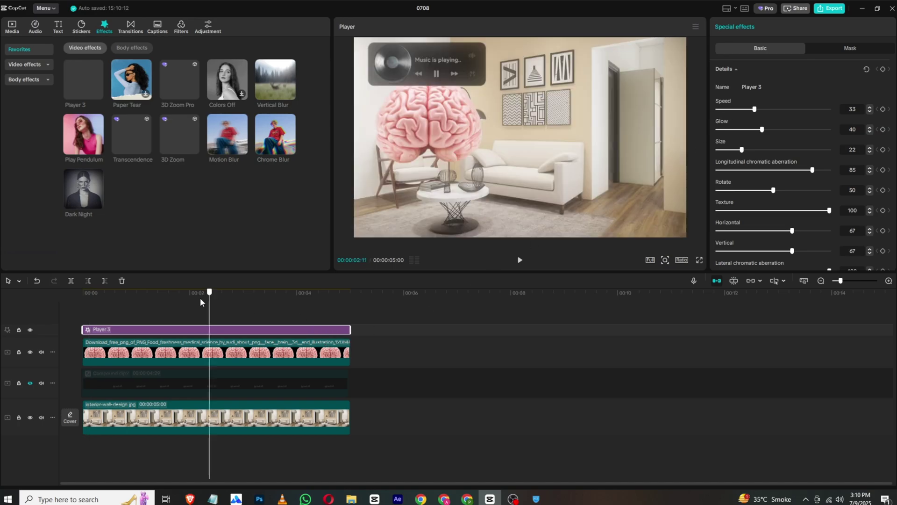
drag(742, 130, 700, 133)
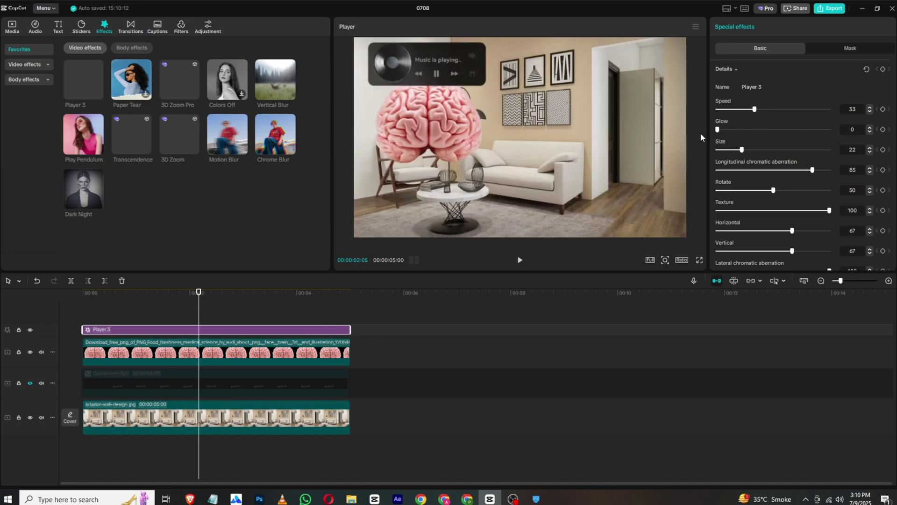
drag(746, 210, 702, 211)
drag(761, 109, 829, 110)
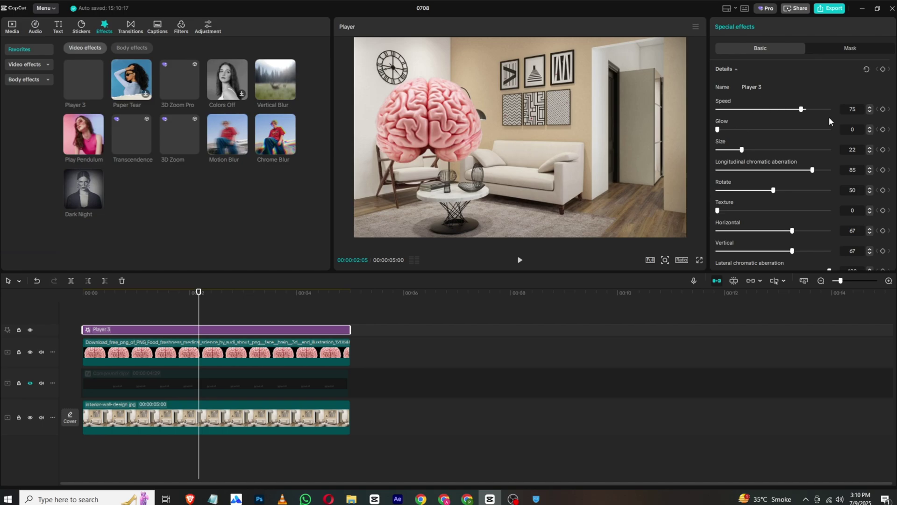
drag(197, 324, 173, 346)
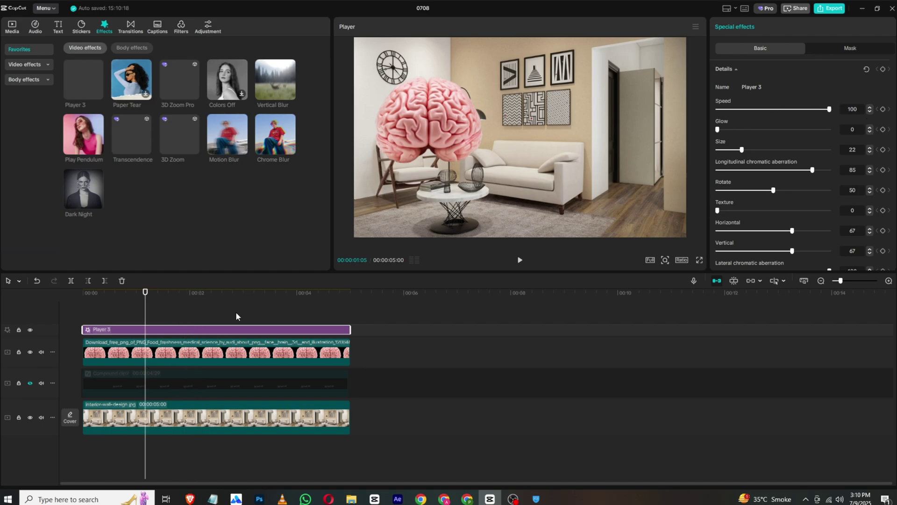
click(231, 348)
Step: Merge the brain and its Player 3 into a compound clip with rotation raised to 100
right_click(216, 343)
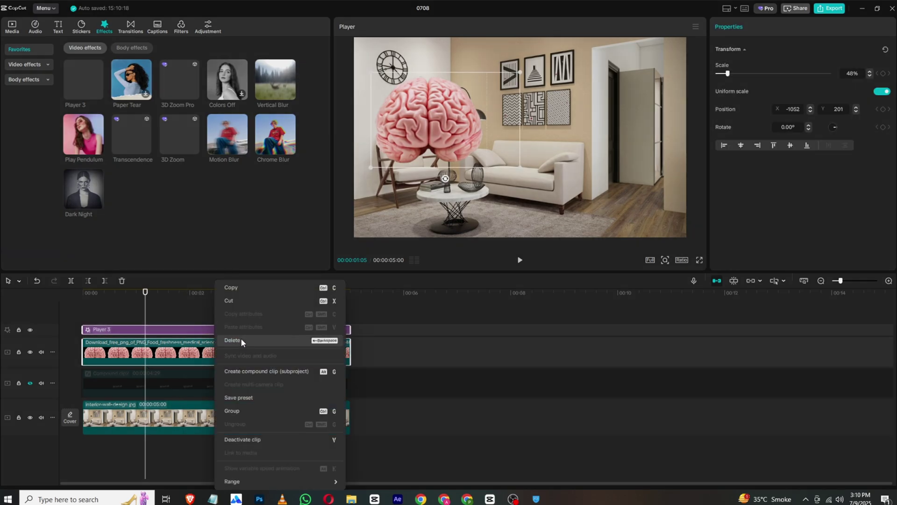
click(251, 371)
double_click(285, 346)
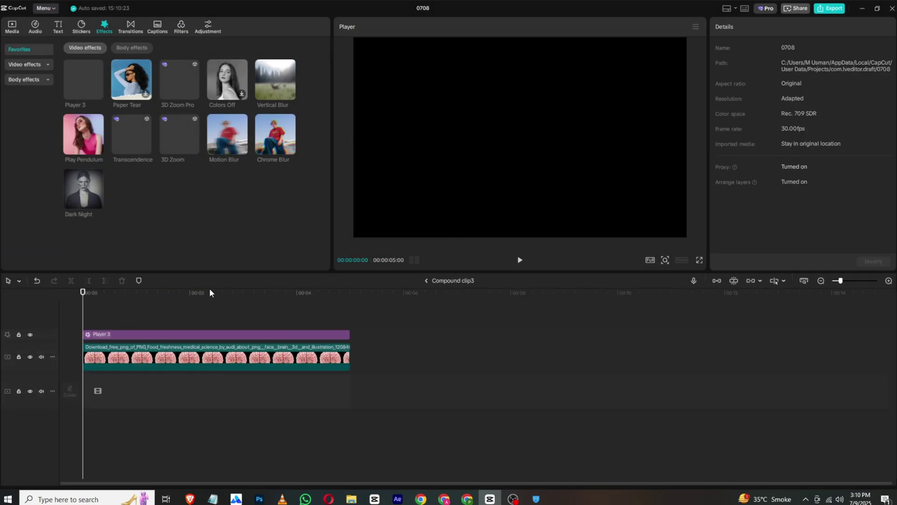
drag(206, 292, 227, 293)
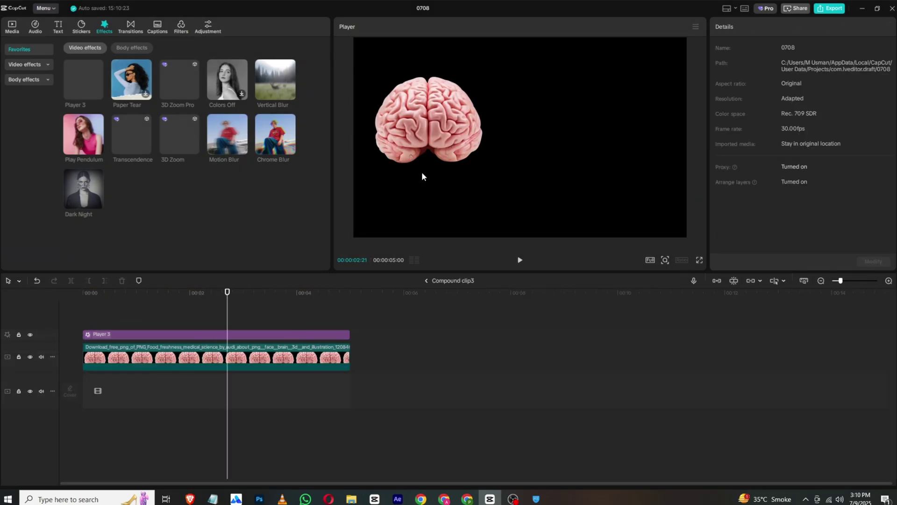
click(271, 335)
drag(773, 190, 837, 192)
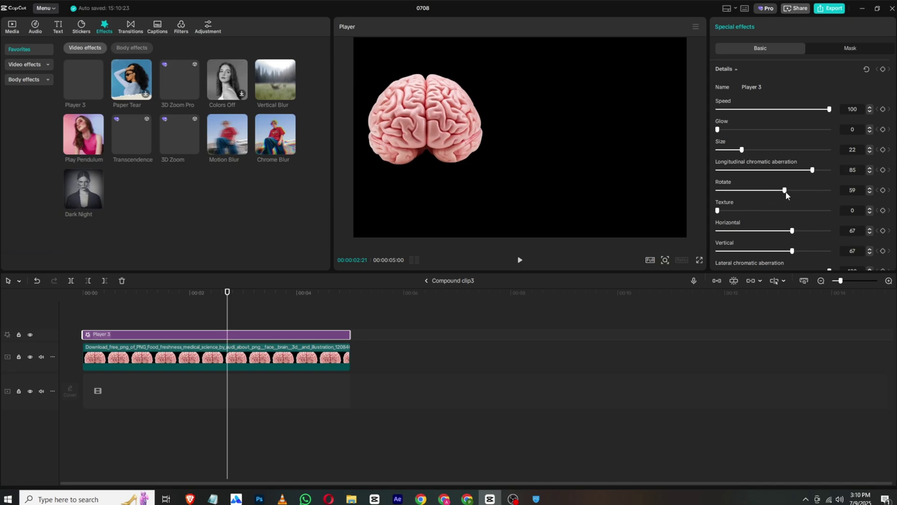
click(426, 280)
Step: Scale the brain to 51%, move it beside the clock, and reset rotation to 0°
drag(425, 142, 405, 140)
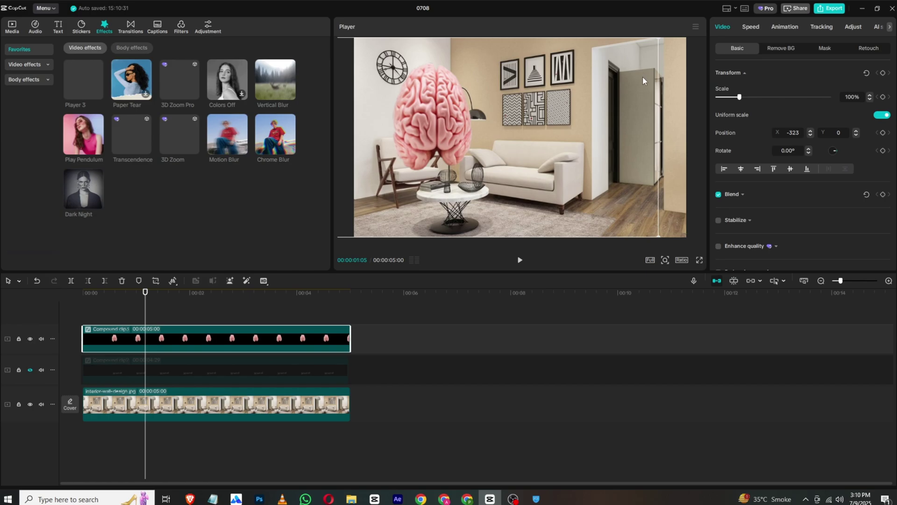
drag(739, 96, 732, 97)
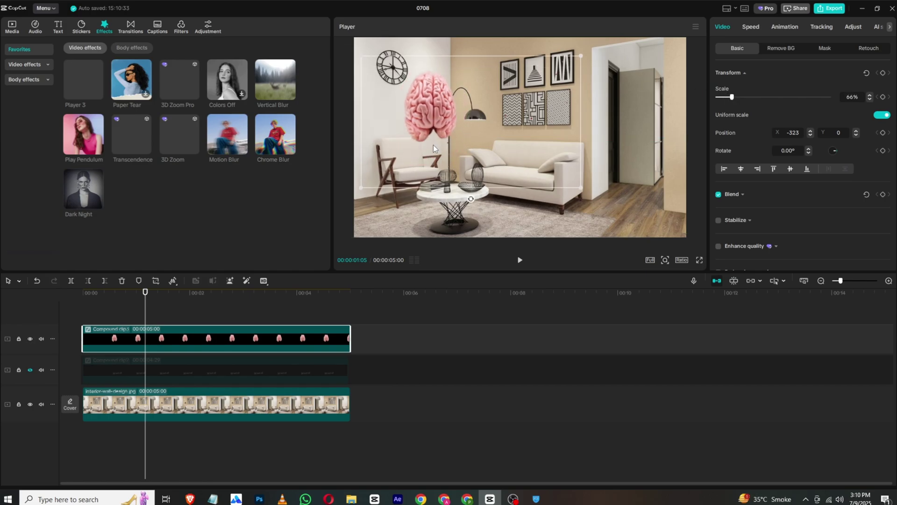
drag(433, 148, 433, 136)
mouse_move(467, 197)
mouse_down()
mouse_move(460, 192)
mouse_move(472, 190)
mouse_up()
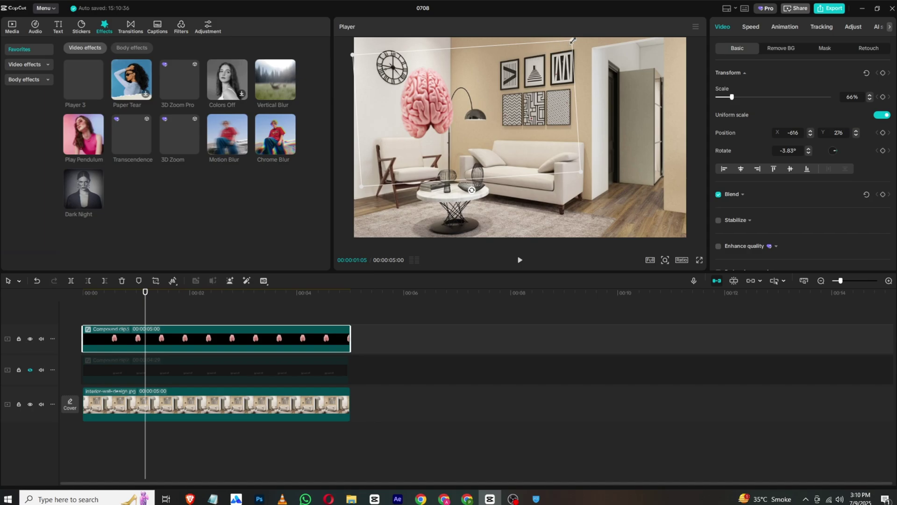
drag(573, 41, 539, 57)
drag(460, 173, 454, 177)
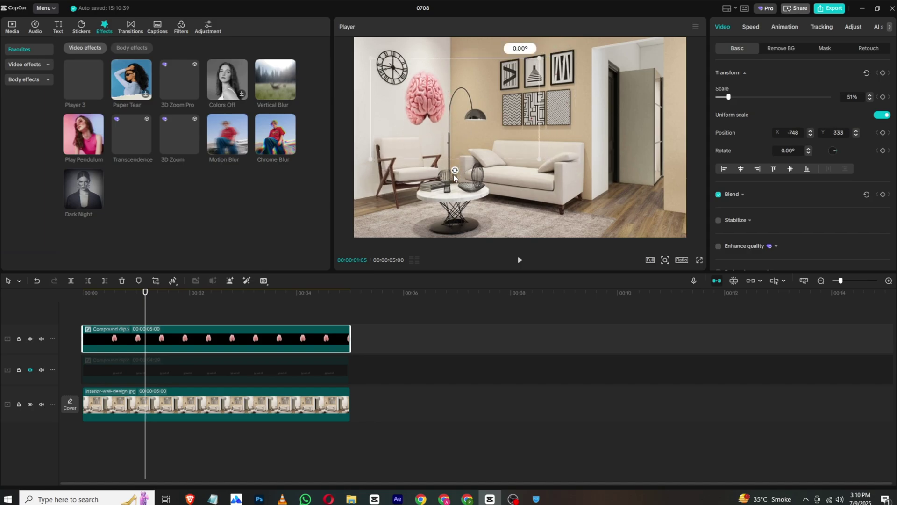
Step: Inside the brain compound clip, set the Player 3 effect's Rotate to 94
double_click(302, 338)
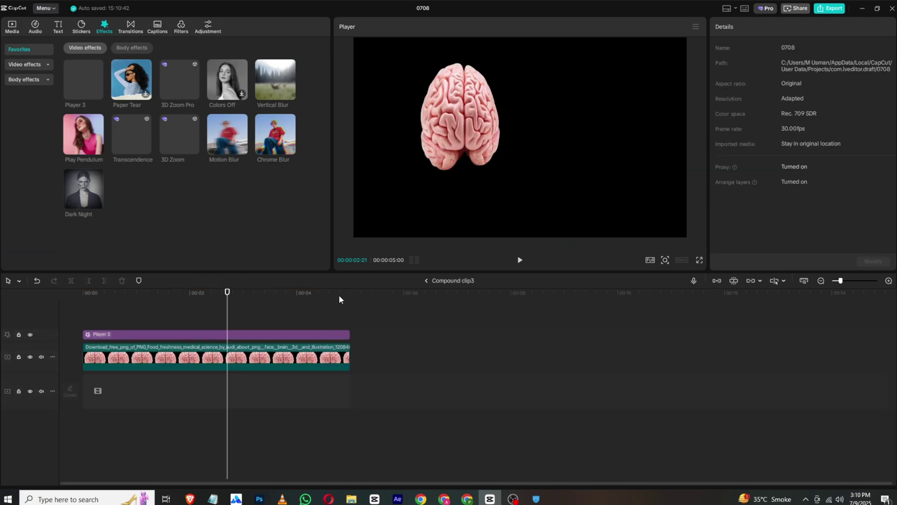
click(245, 335)
drag(828, 192, 823, 191)
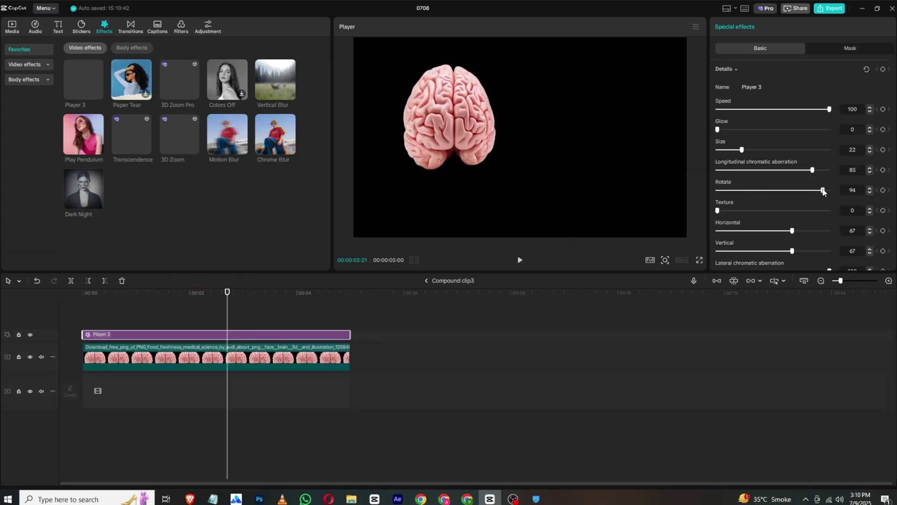
click(426, 280)
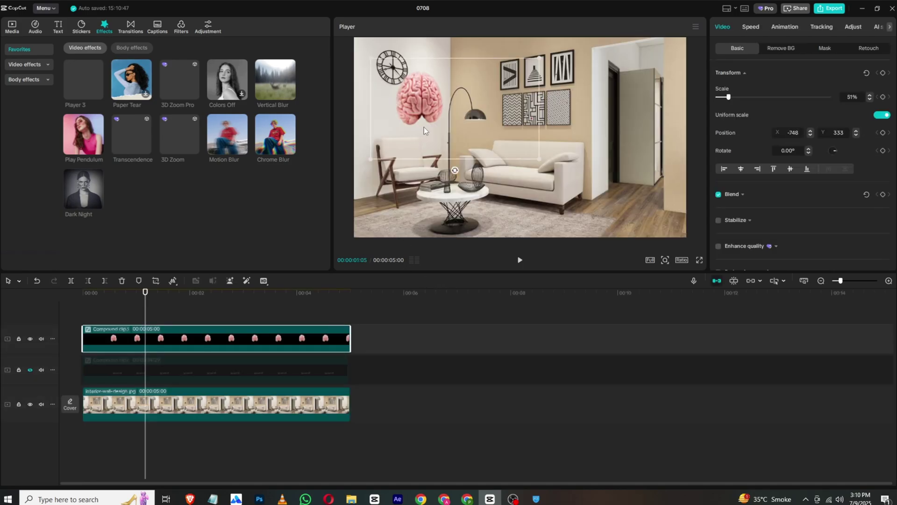